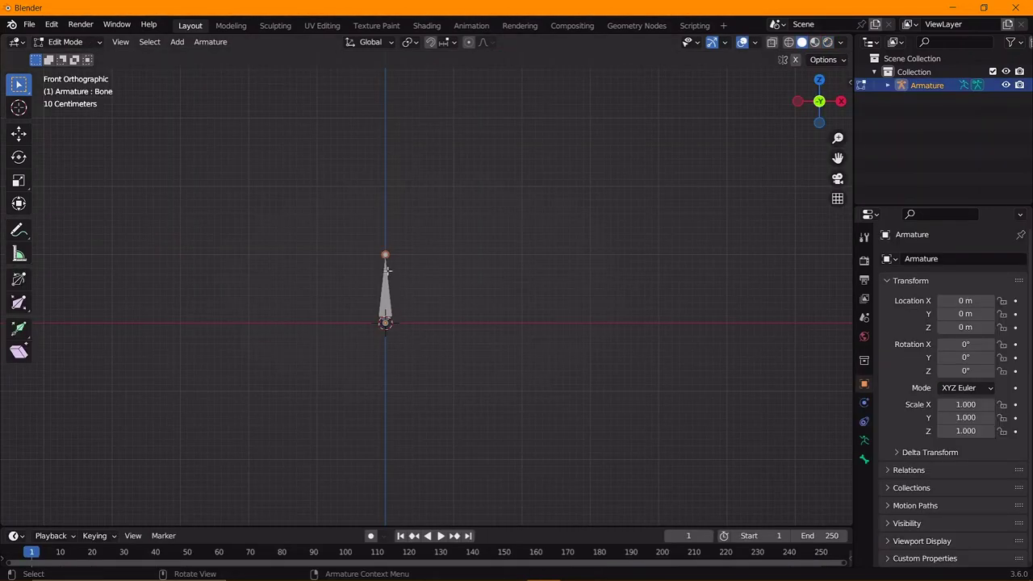
Extrude two more bones straight down along Z to form a three-bone chain
left_click(421, 405)
middle_click_drag(383, 369, 387, 286, "shift")
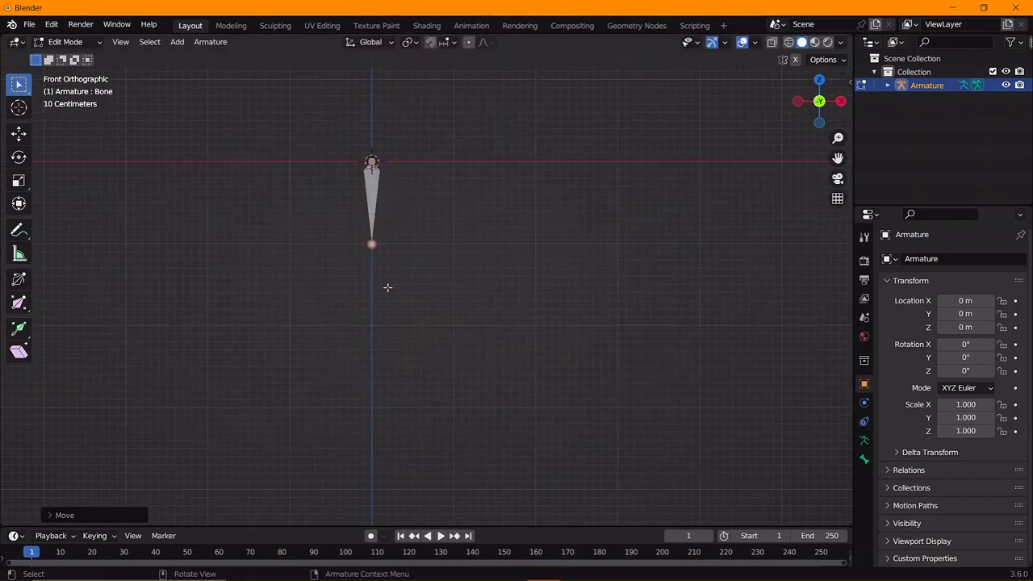
key("e")
key("z")
left_click(378, 370)
key("e")
key("z")
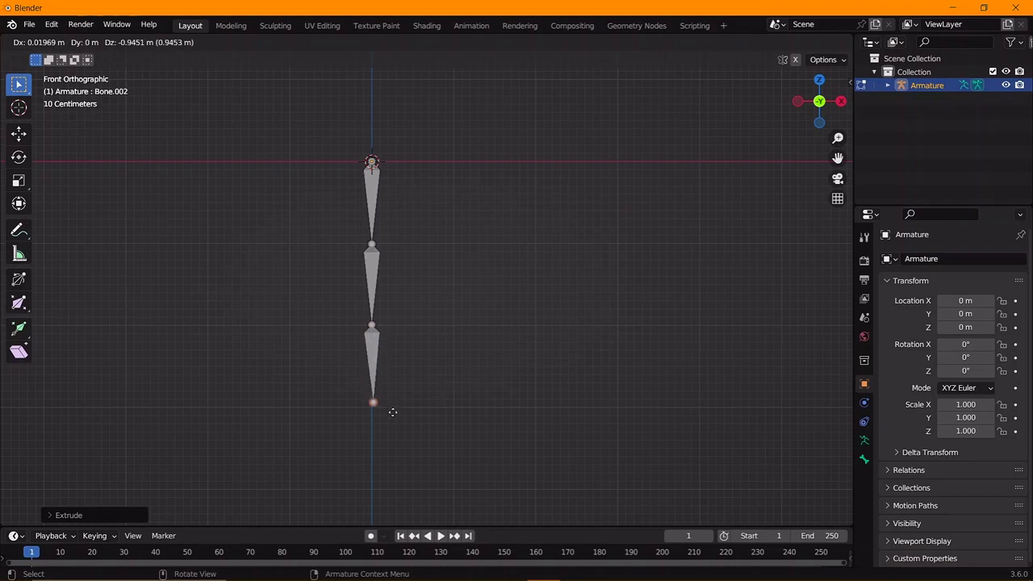
left_click(392, 417)
Select the top bone and switch the armature into Pose Mode
left_click(376, 232)
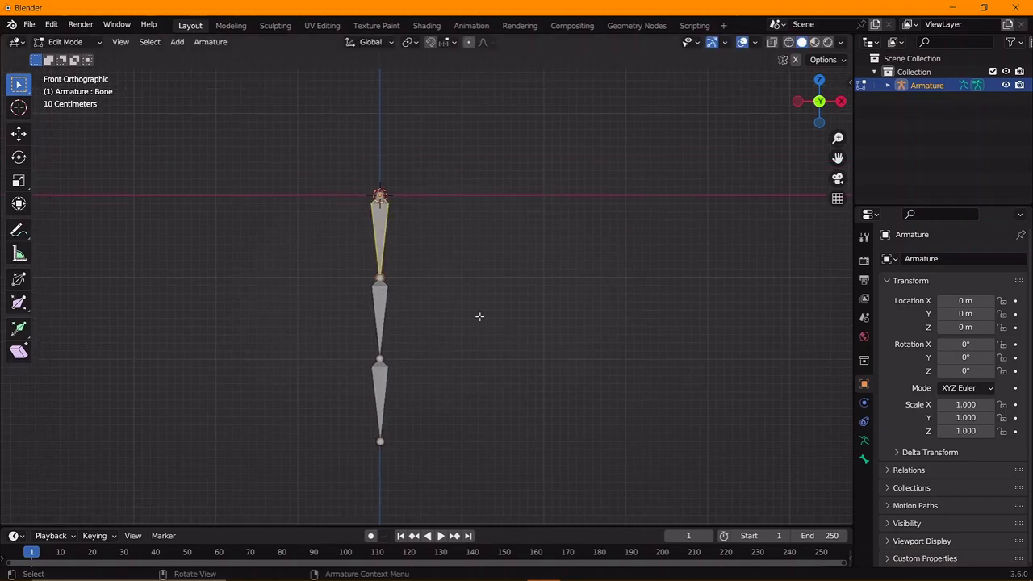
middle_click_drag(429, 266, 408, 286, "shift")
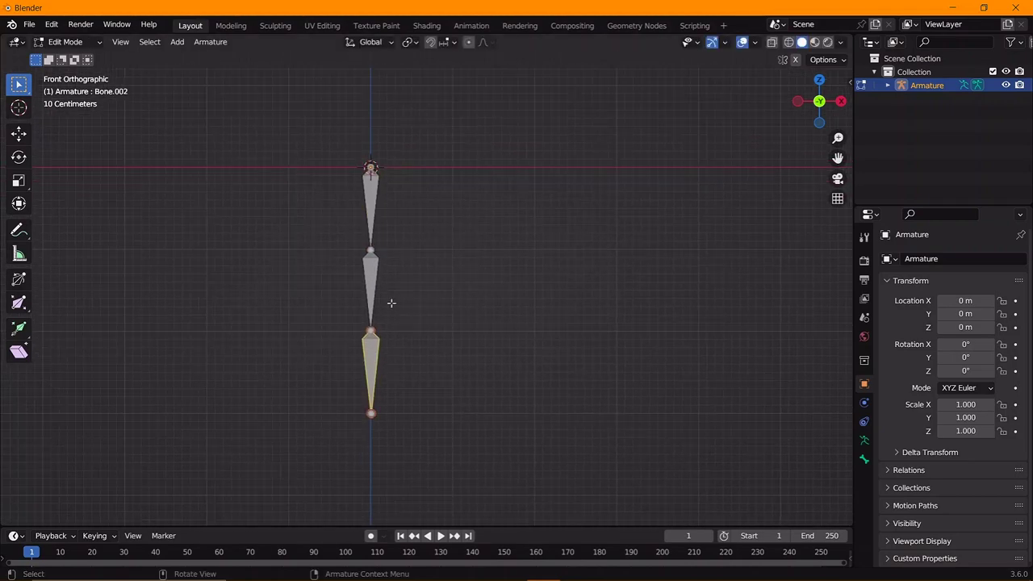
scroll(392, 302, "up", 1)
left_click(353, 173)
key("ctrl+Tab")
left_click(65, 43)
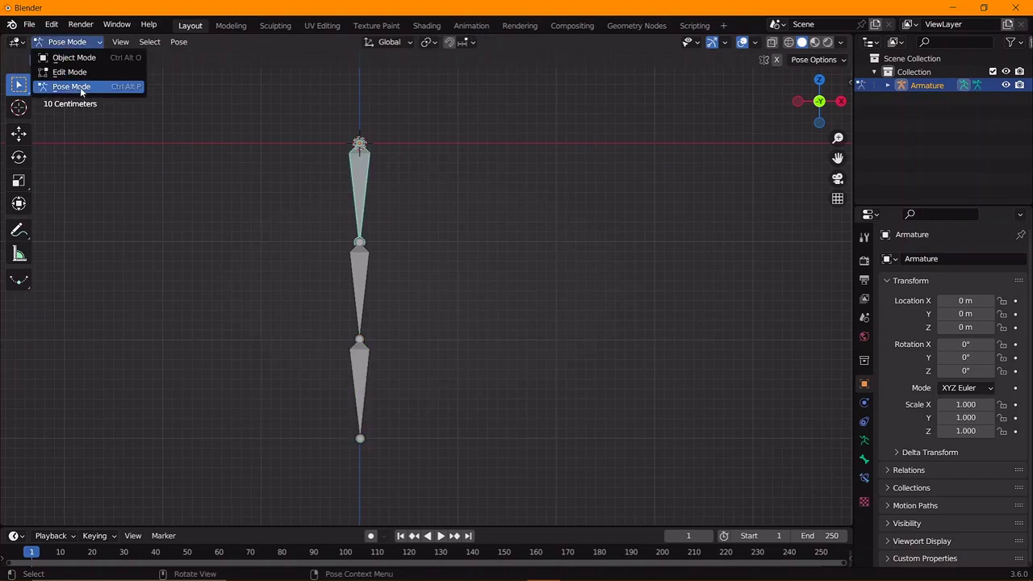
key("r")
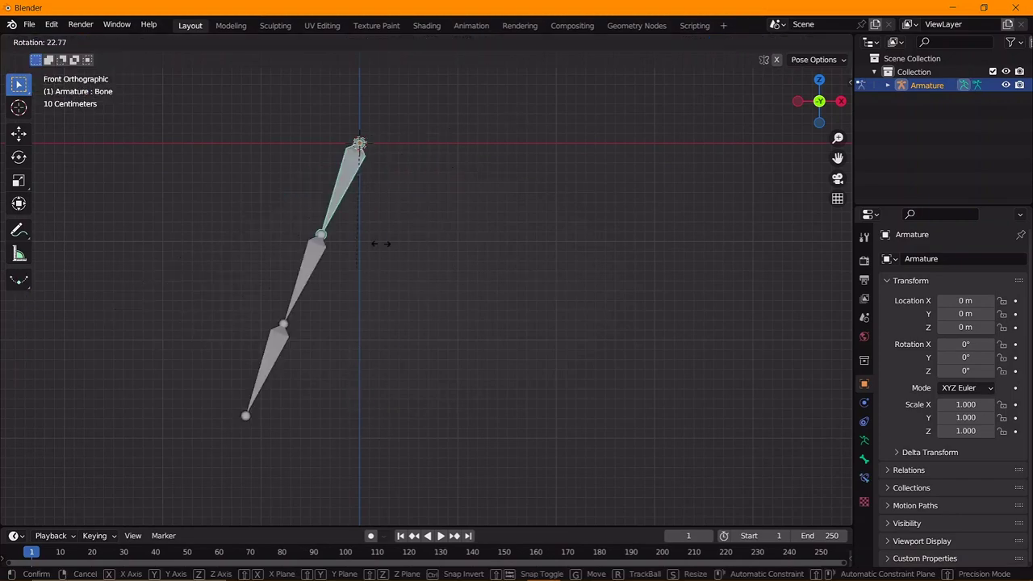
key("Escape")
left_click(364, 278)
key("r")
key("Escape")
left_click(359, 388)
key("r")
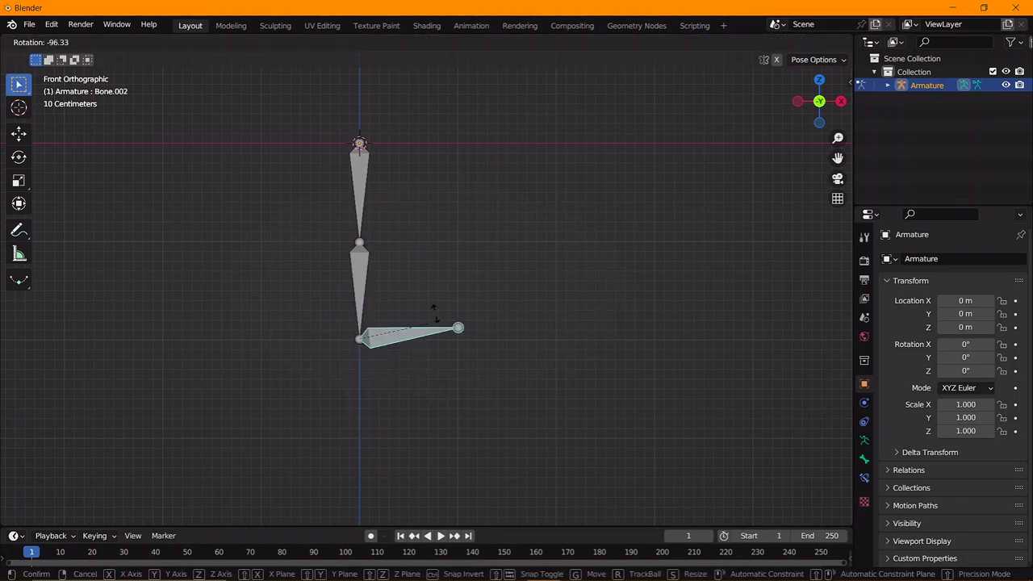
key("Escape")
left_click(359, 186)
key("r")
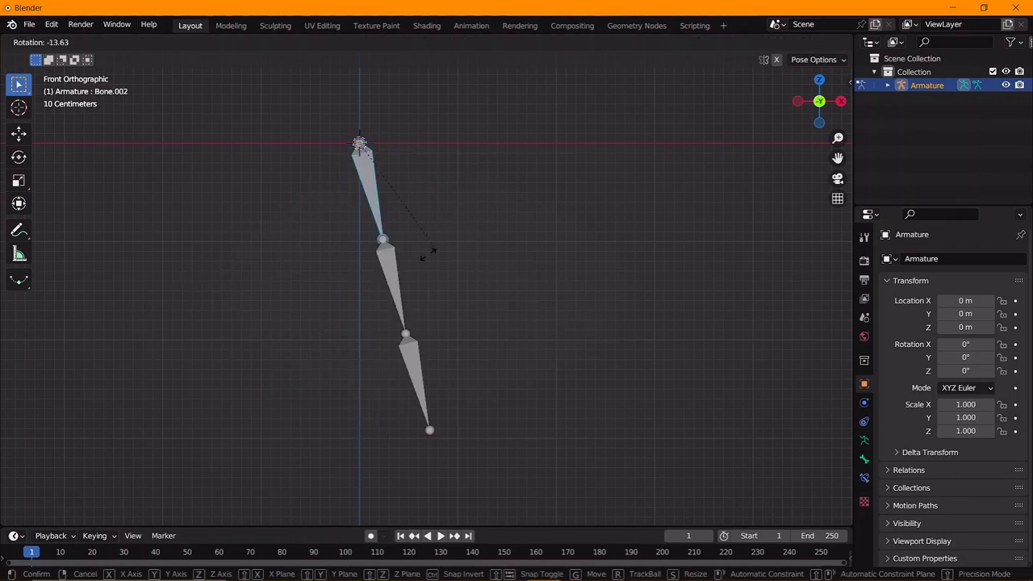
key("Escape")
left_click_drag(343, 165, 374, 349)
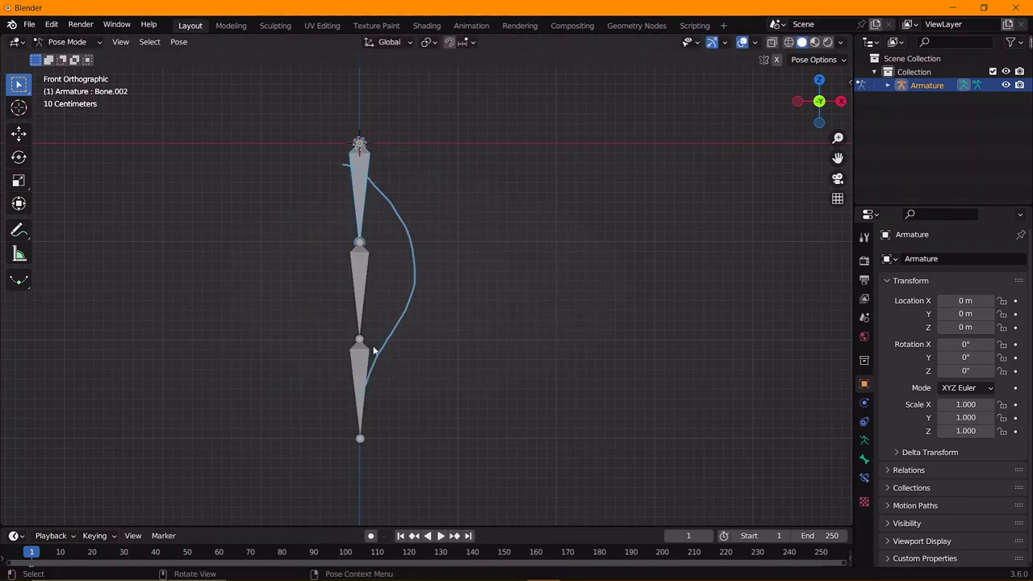
key("r")
left_click(496, 231)
left_click(482, 258)
key("r")
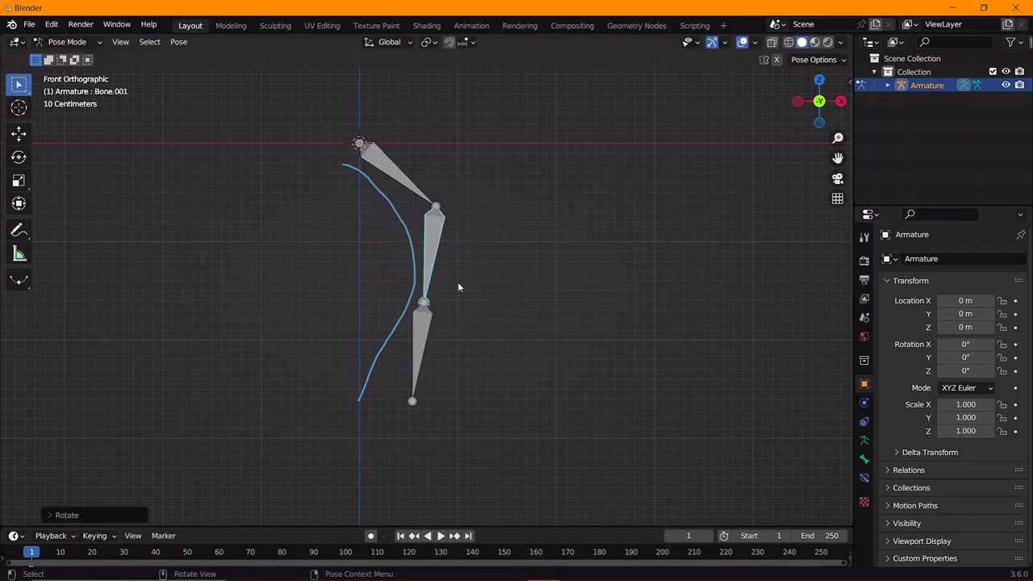
left_click(419, 355)
key("r")
left_click(419, 352)
key("ctrl+z")
key("ctrl+z")
key("ctrl+z")
key("ctrl+z")
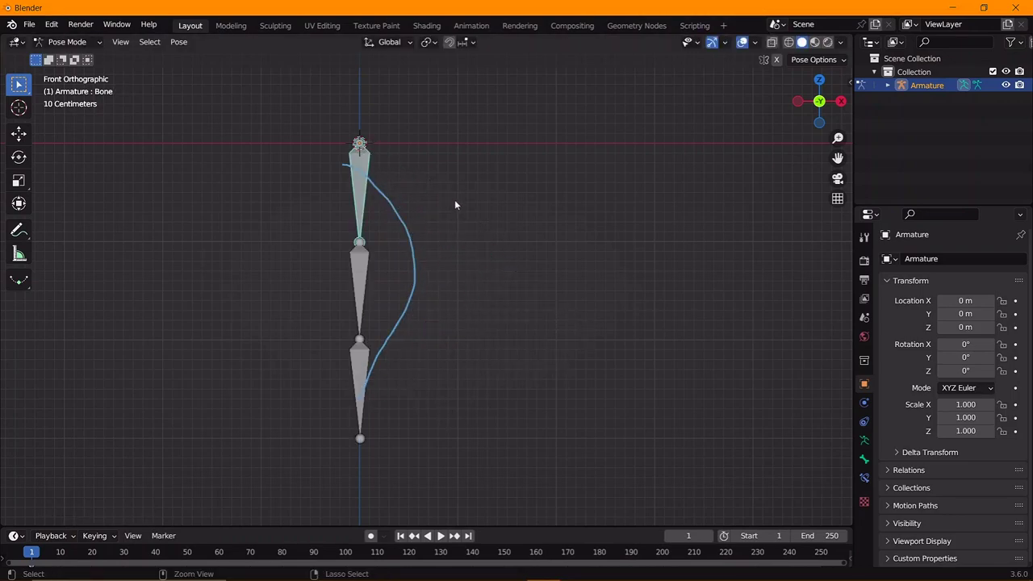
left_click_drag(351, 265, 402, 259)
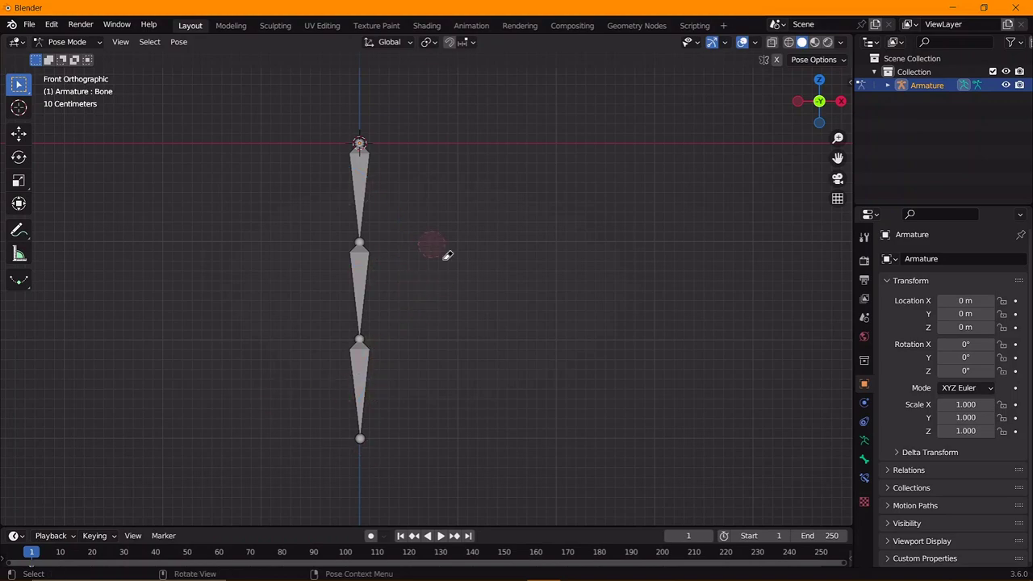
key("ctrl+shift+z")
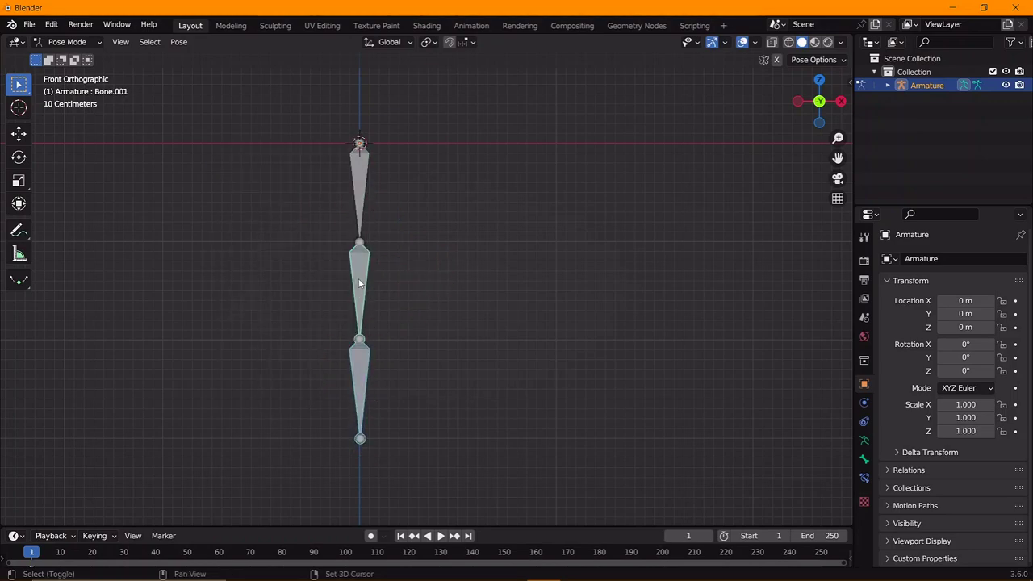
left_click(371, 375)
left_click(360, 276, "shift")
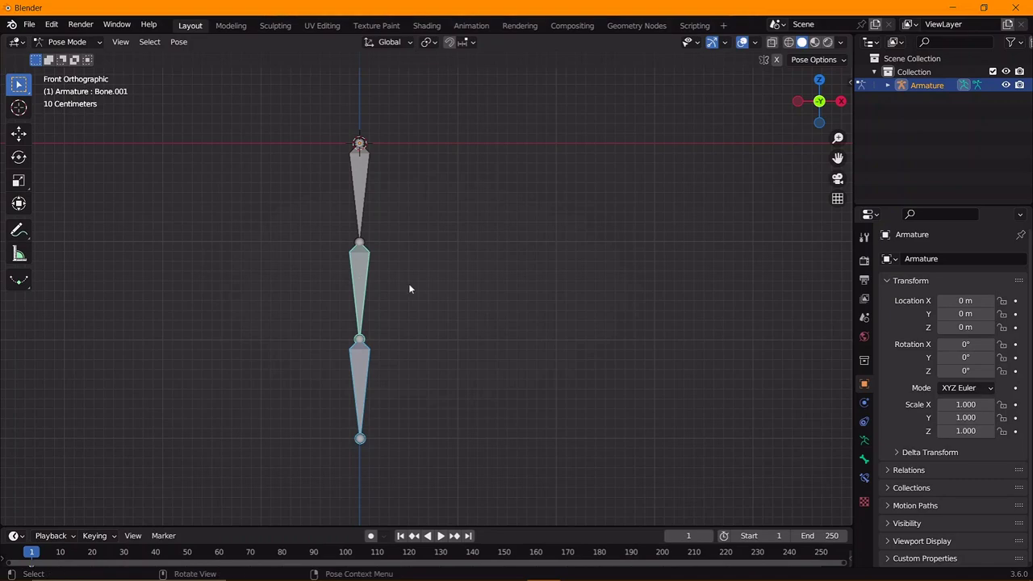
key("shift+ctrl+c")
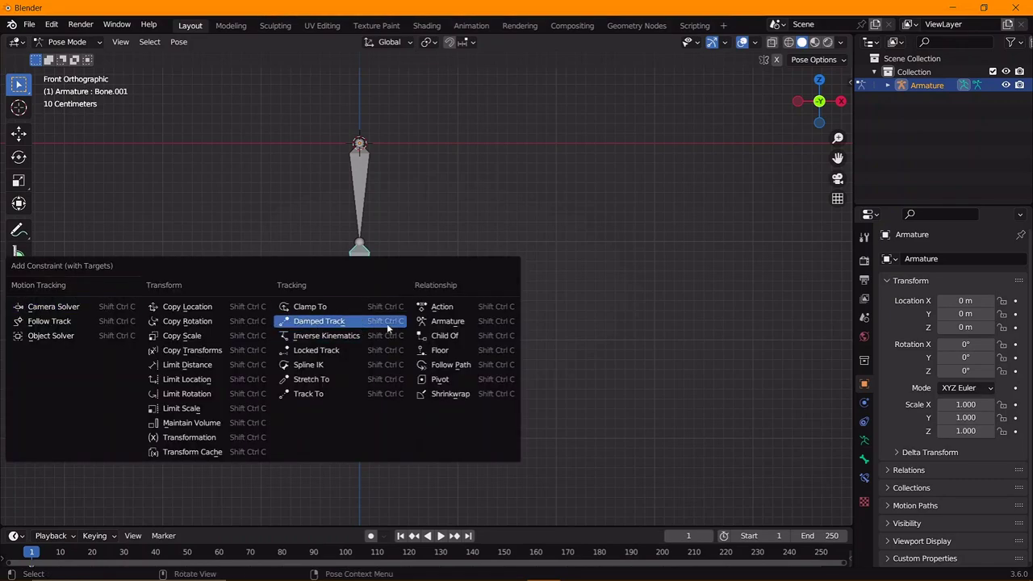
Give the middle bone a Damped Track constraint targeting the bottom bone
left_click(863, 420)
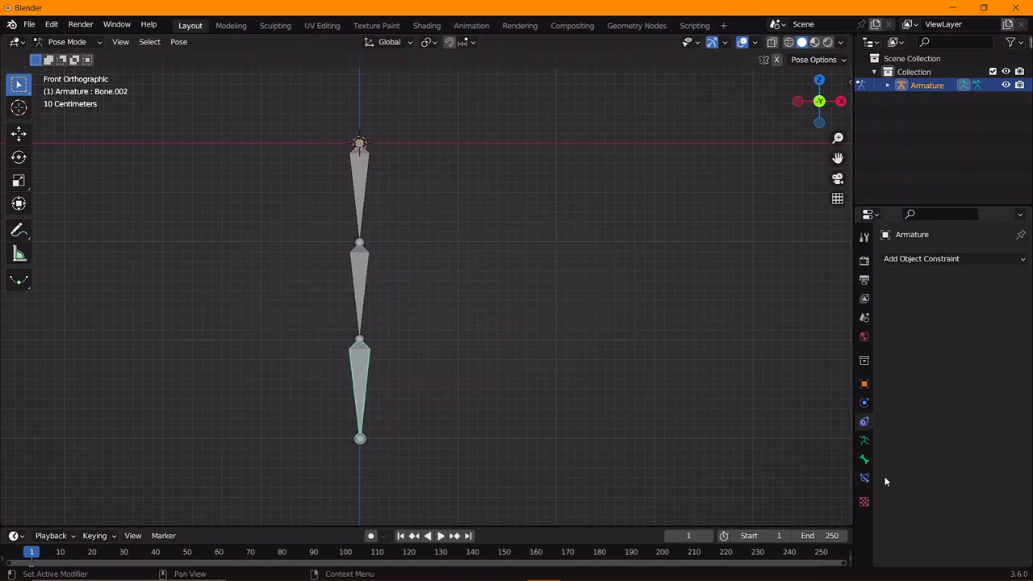
left_click(944, 260)
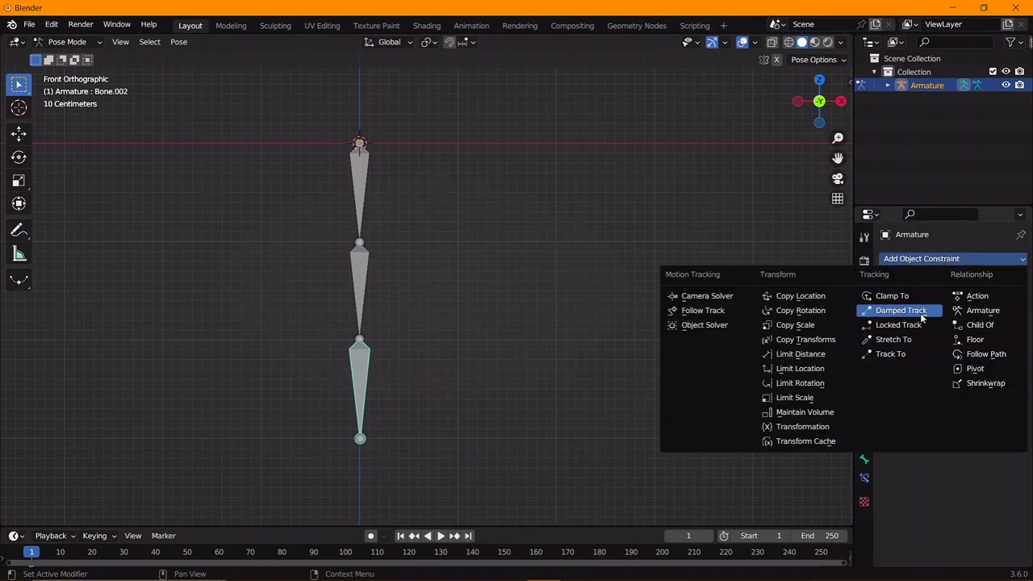
left_click(921, 260)
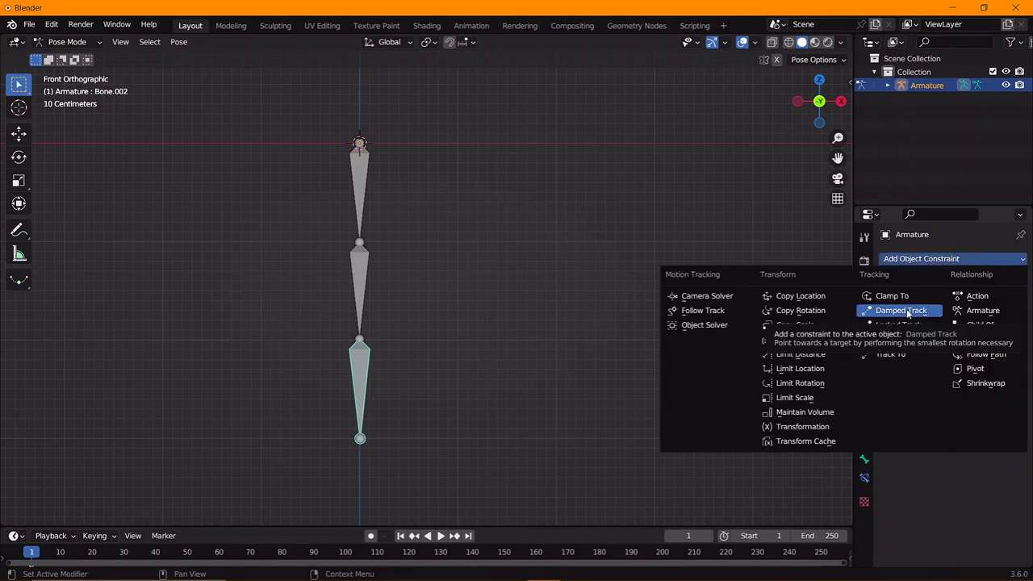
left_click(364, 270, "shift")
key("ctrl+shift+c")
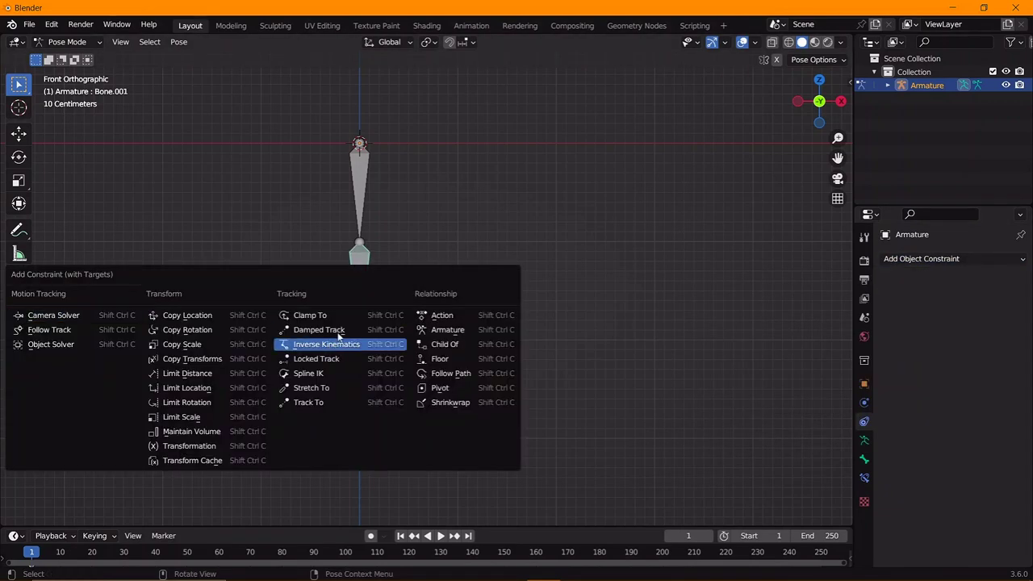
left_click(357, 331)
Test the tracking by rotating the top bone, then cancel the rotation
left_click(376, 286)
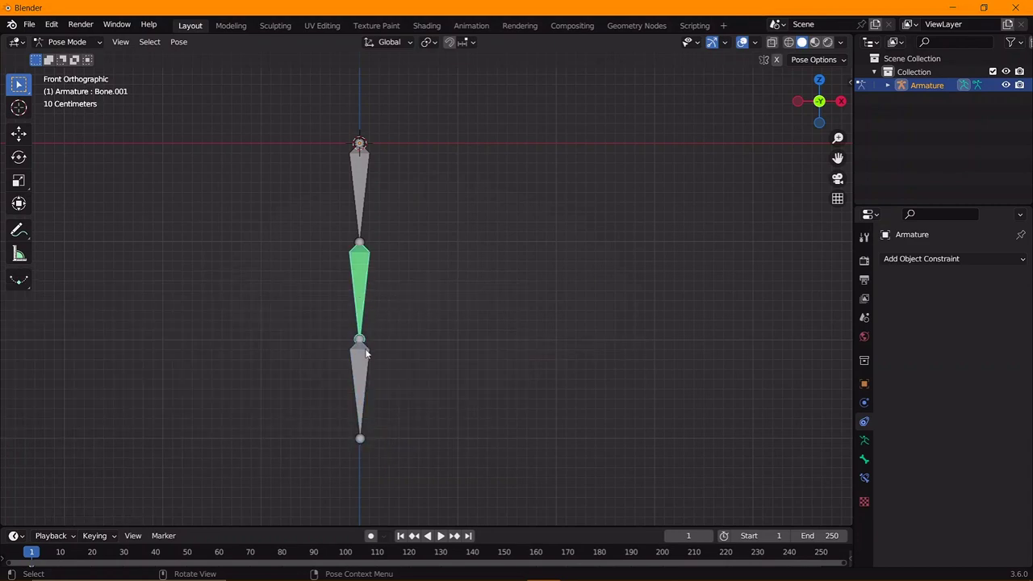
left_click(365, 183)
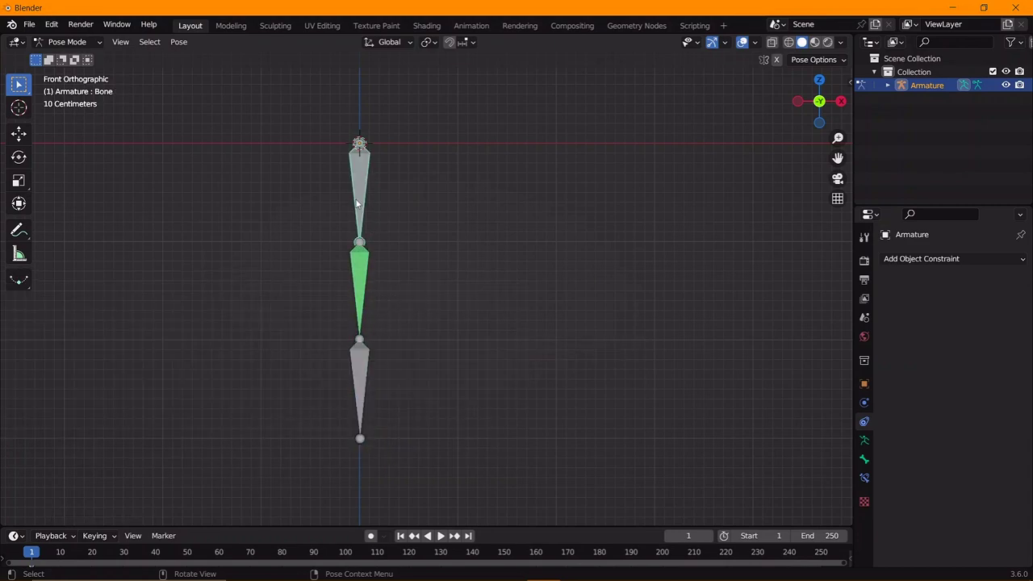
key("r")
key("Escape")
Set the middle bone's Damped Track influence to 0.5 and test by rotating the top bone
left_click(362, 284)
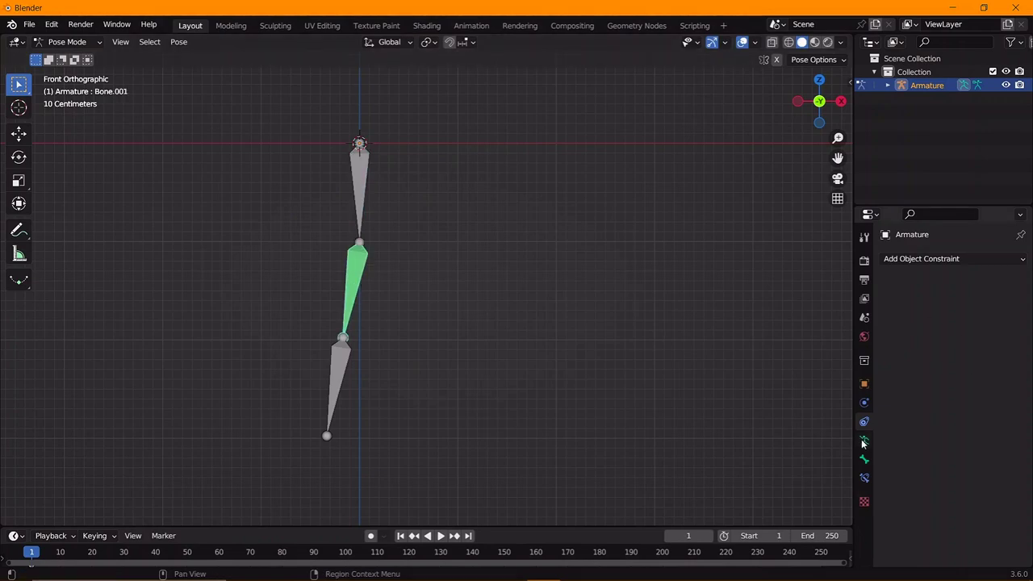
left_click(863, 478)
type("0.5")
key("Return")
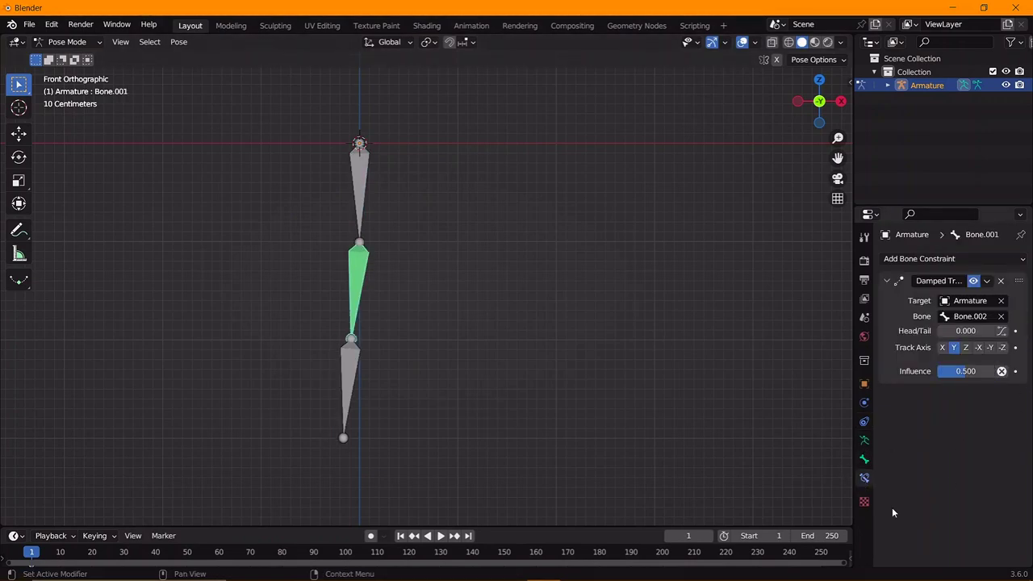
left_click(369, 211)
key("r")
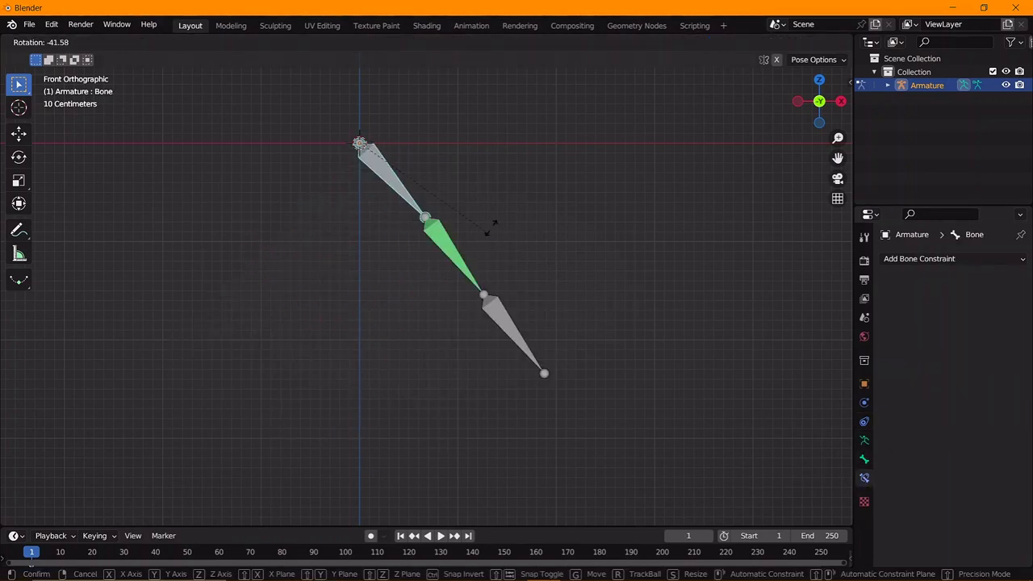
left_click(392, 302)
Raise the influence to 1, test the chain's swing, and return to Edit Mode
left_click(376, 287)
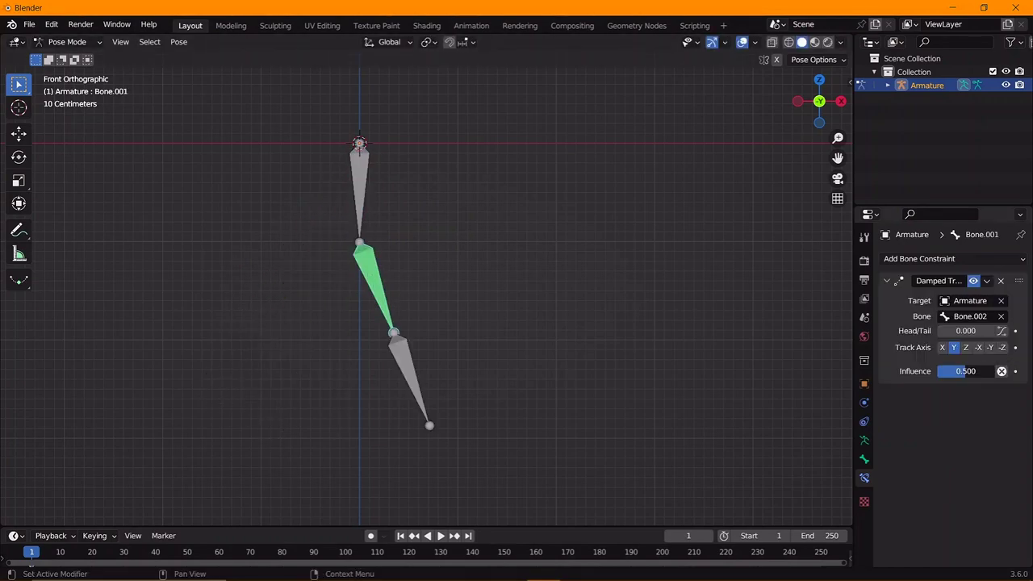
type("1")
key("Return")
left_click(367, 191)
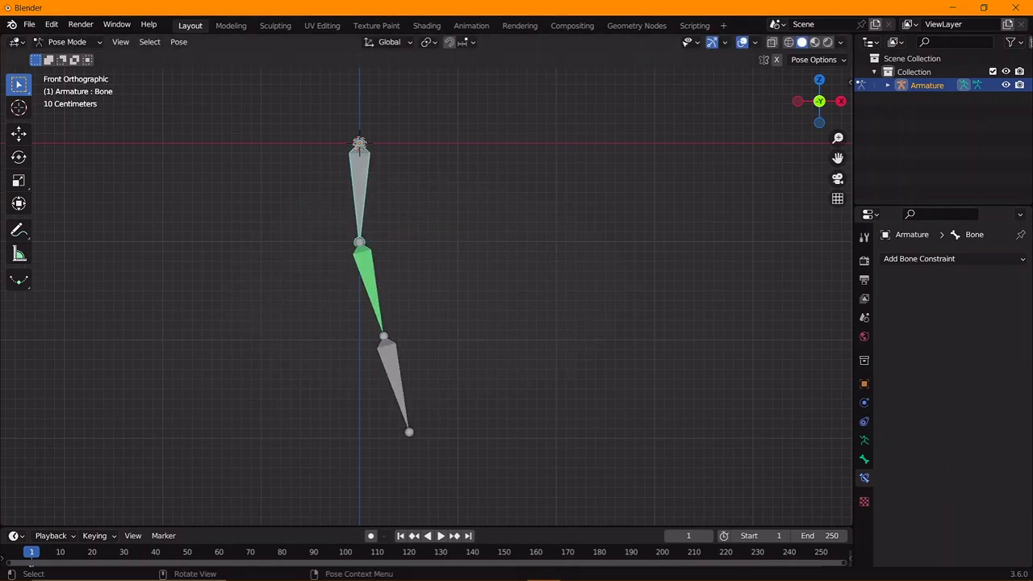
key("r")
left_click(428, 313)
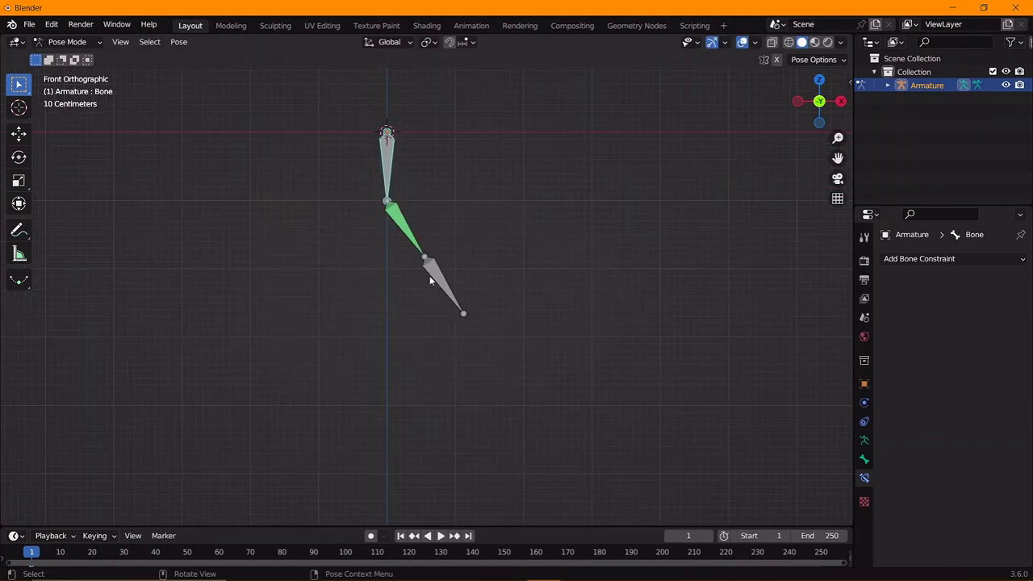
key("Tab")
Extrude a fourth and fifth bone straight down, then return to Pose Mode
key("e")
key("z")
left_click(419, 376)
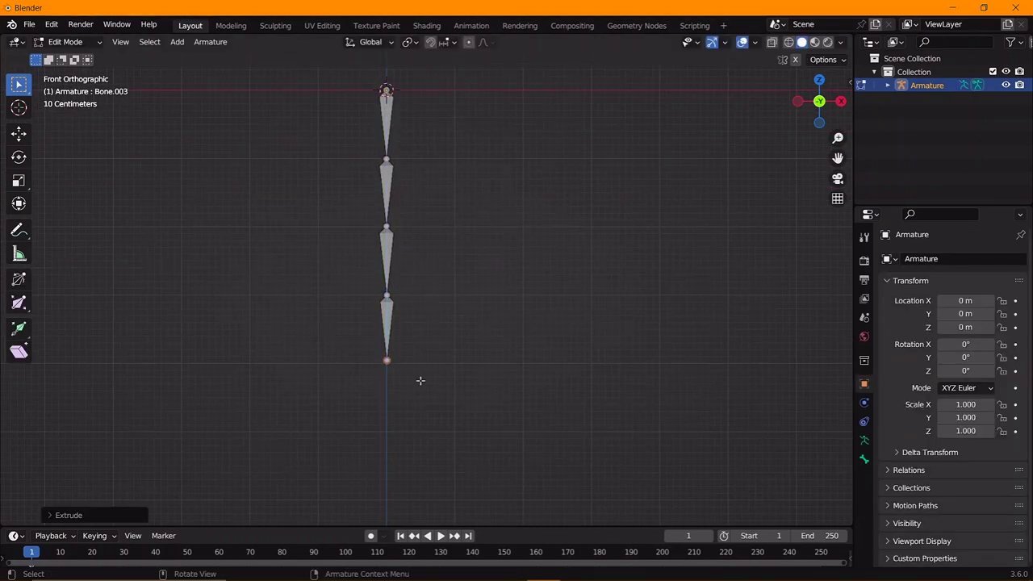
key("e")
key("z")
left_click(440, 436)
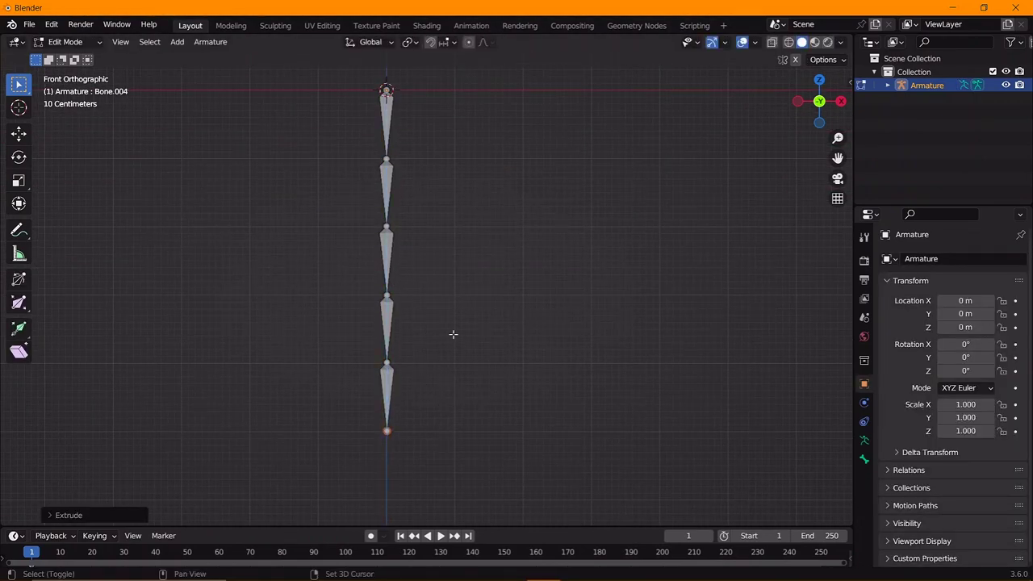
middle_click_drag(394, 135, 389, 158, "shift")
left_click(388, 158)
key("Tab")
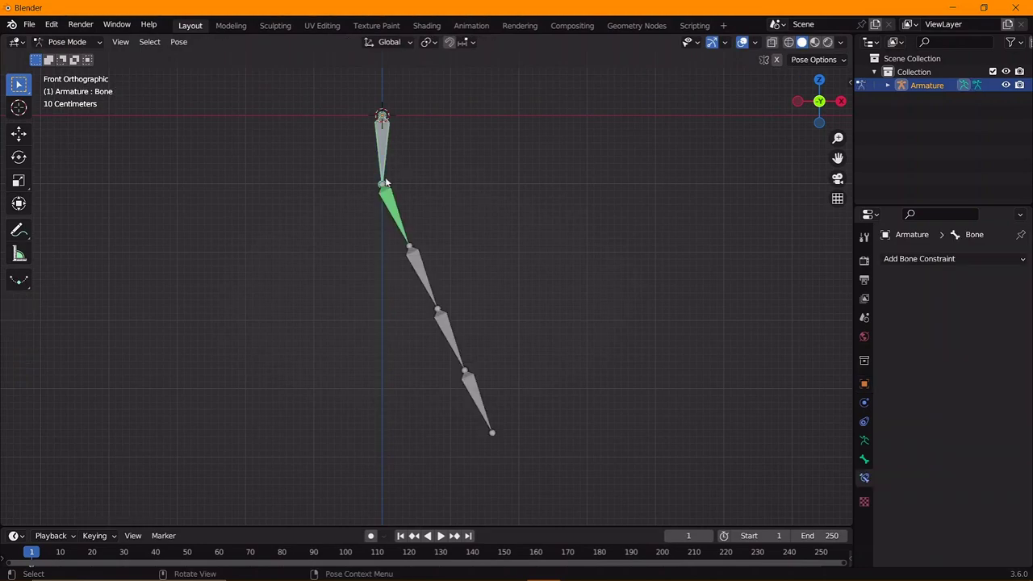
Add a Damped Track constraint to Bone.003 aimed at the next bone
left_click(404, 233)
left_click(478, 403)
left_click(450, 338)
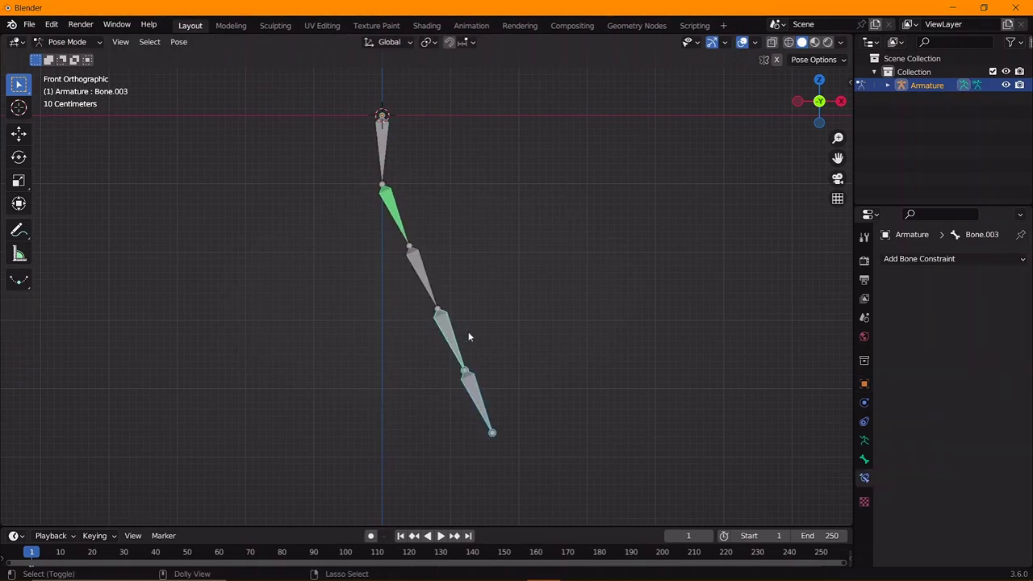
key("ctrl+shift+c")
left_click(423, 268)
Add Damped Track constraints to Bone.002 and the next bone, entering influence 1
left_click(410, 274)
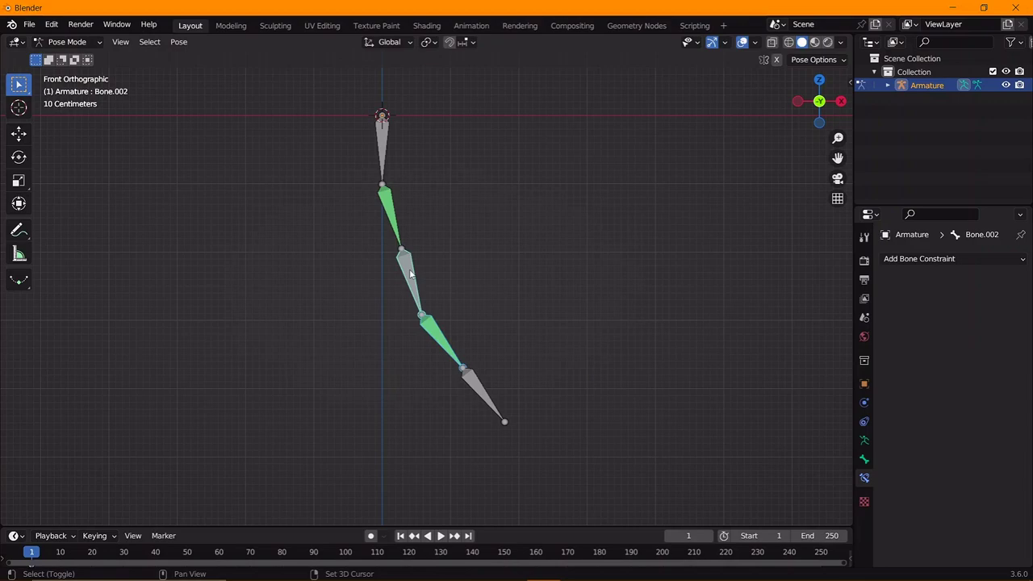
key("ctrl+shift+c")
left_click(477, 294)
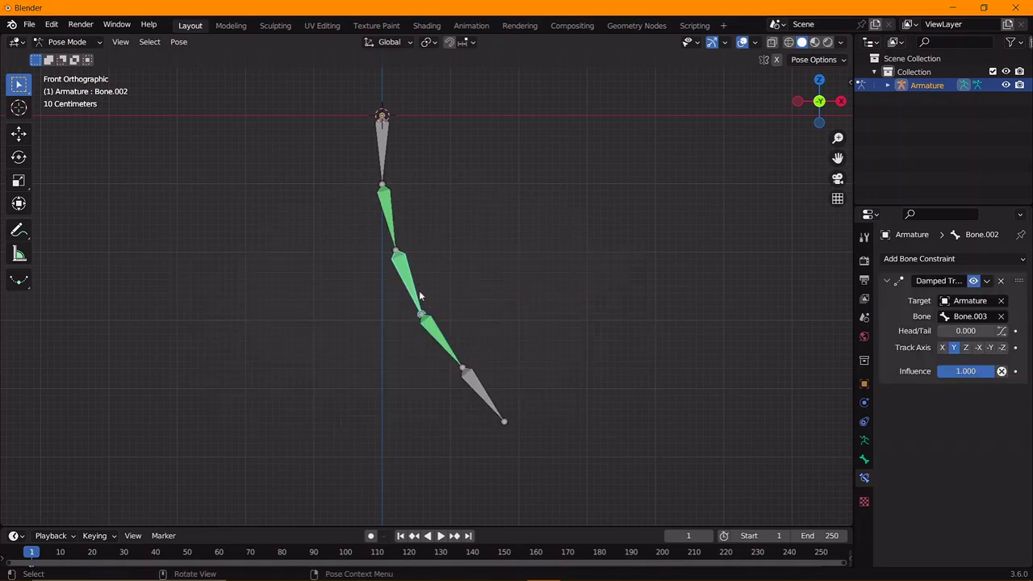
left_click(383, 138)
left_click(398, 214)
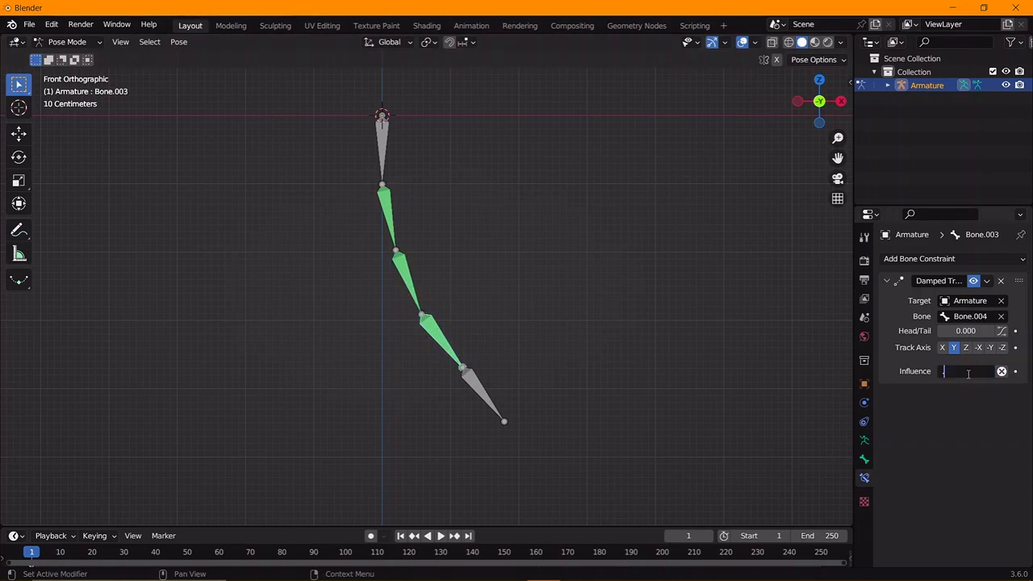
type("1")
key("Return")
key("Return")
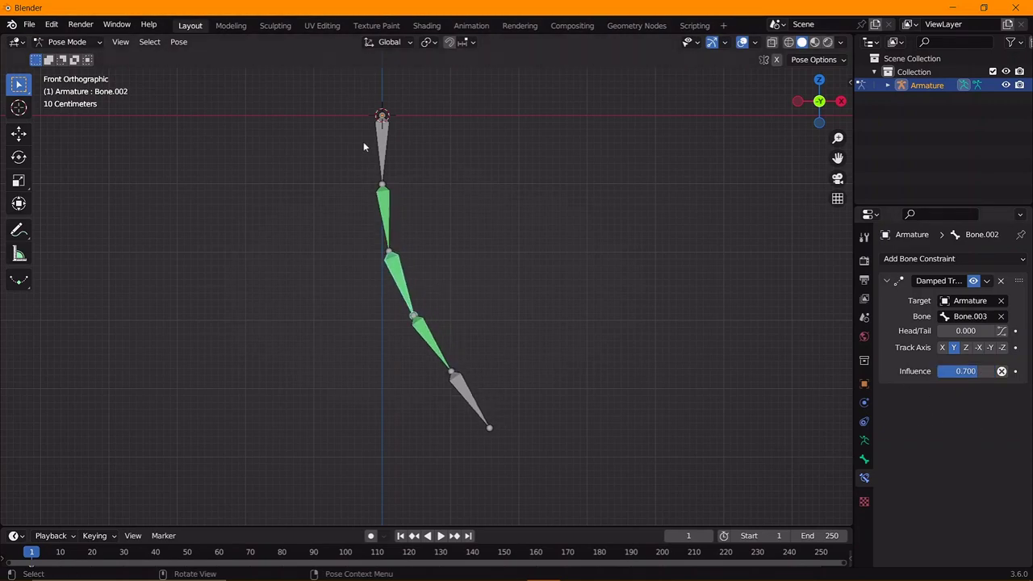
Rotate the top bone to test the tail curl and enlarge the timeline
left_click(379, 161)
key("r")
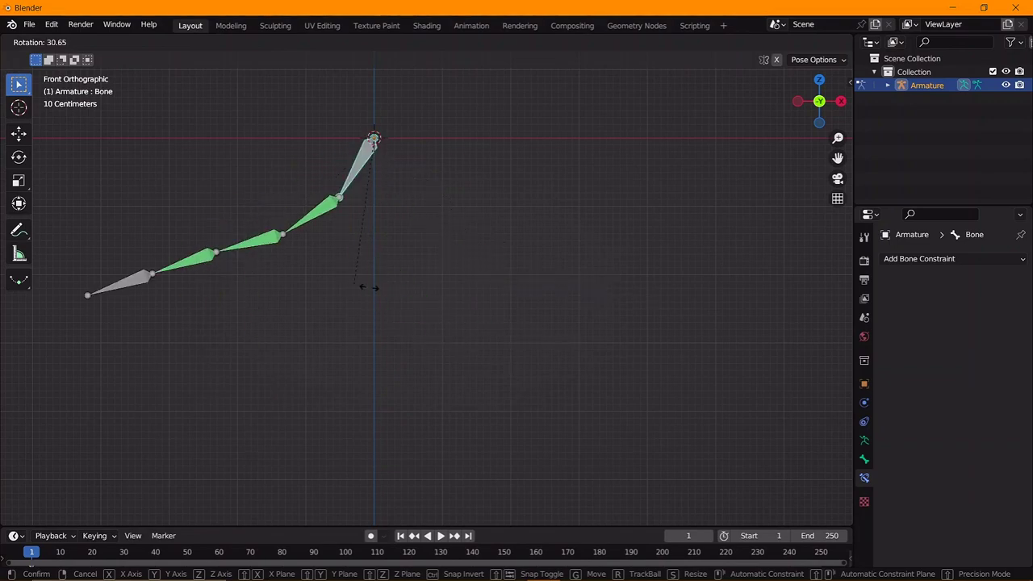
left_click(339, 276)
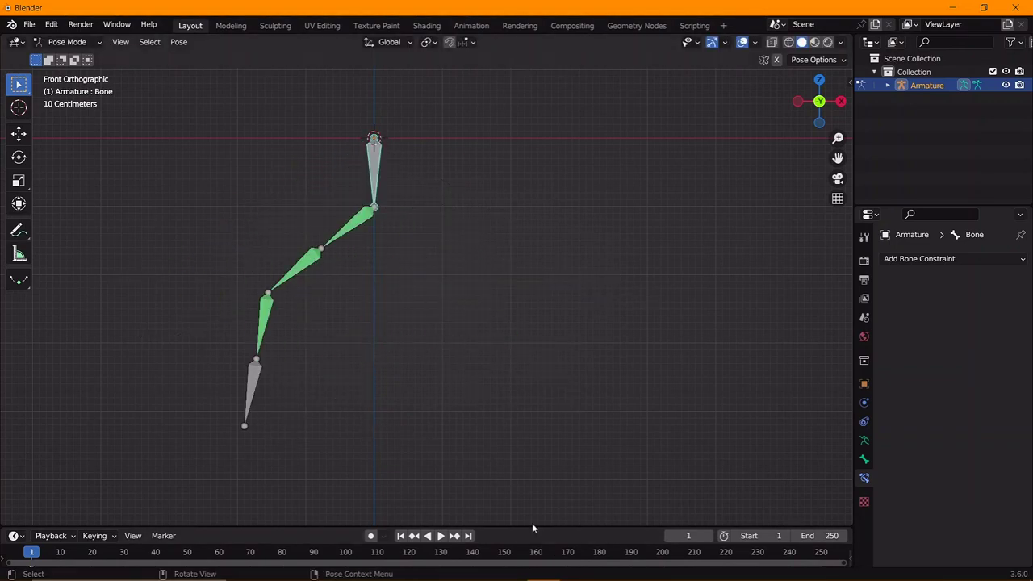
left_click_drag(532, 528, 533, 504)
scroll(363, 274, "down", 2)
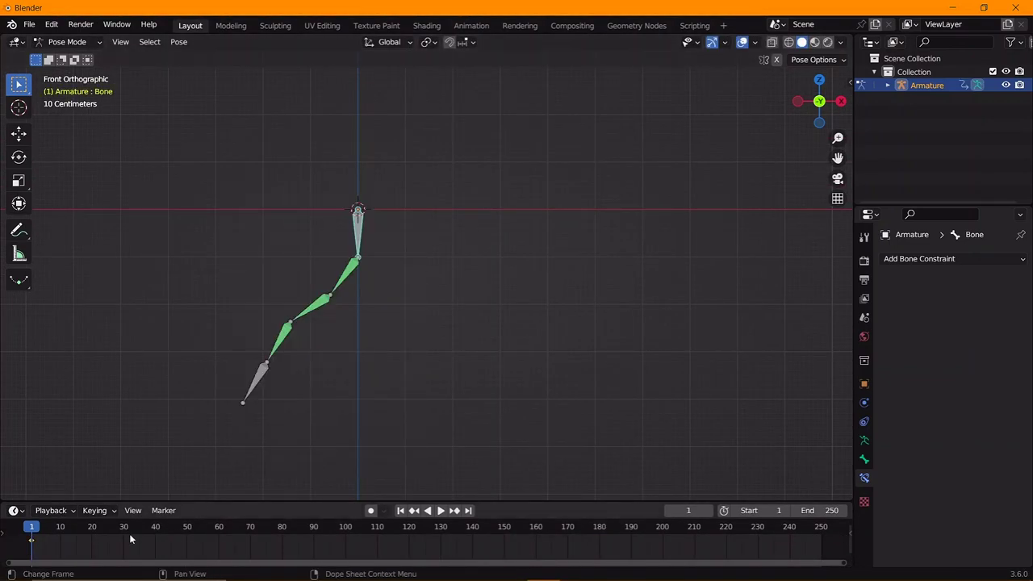
Rotate the tail horizontal at frame 20 and insert a LocRotScale keyframe
left_click(92, 539)
key("r")
left_click(529, 280)
key("i")
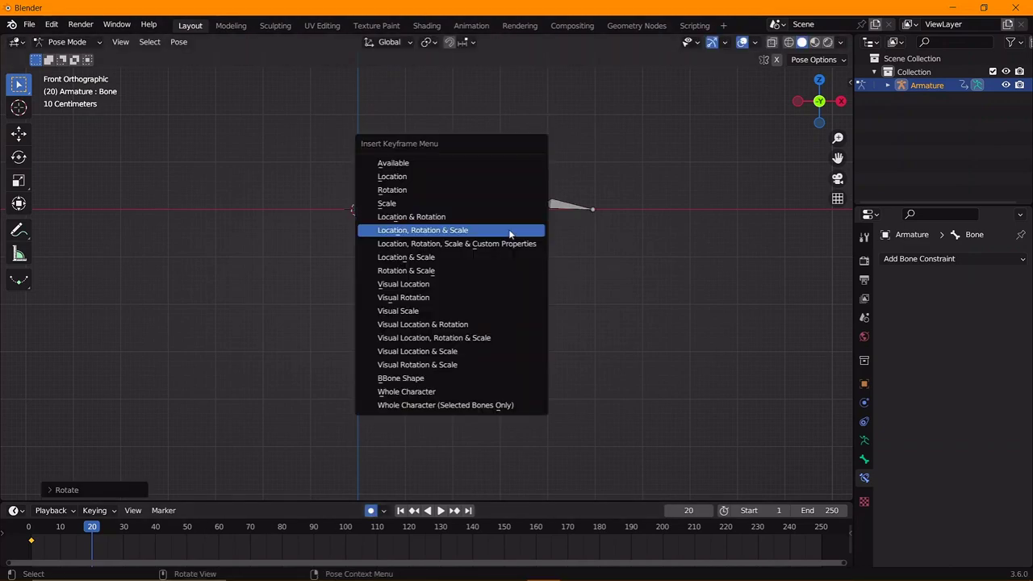
left_click(512, 232)
Key the tail vertical at frame 40 and horizontal again at frame 60
left_click(155, 539)
key("r")
left_click(438, 138)
left_click(218, 539)
key("r")
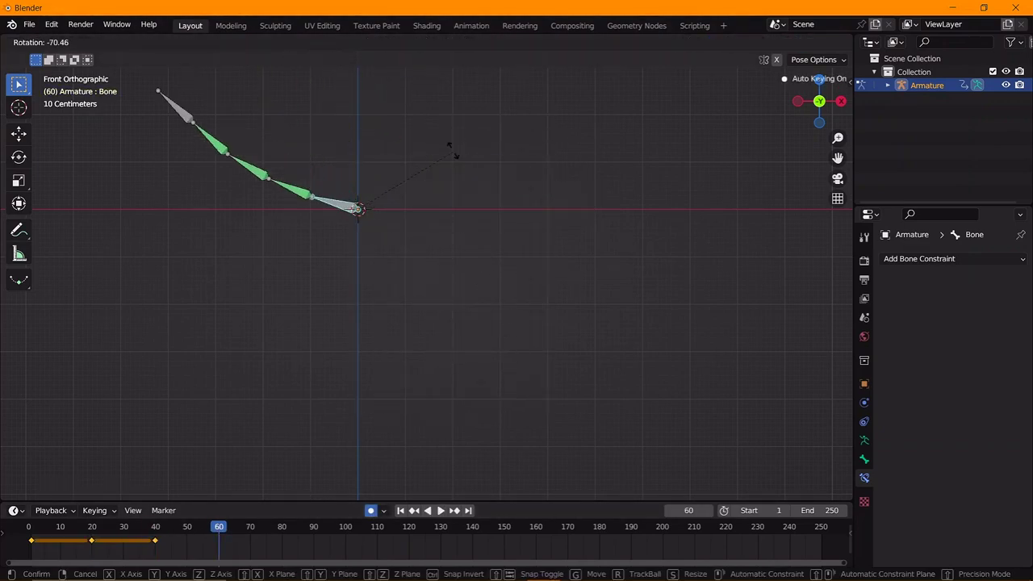
left_click(432, 133)
Duplicate the earlier keyframes to frames 80, 100 and 120
left_click(283, 539)
key("shift+d")
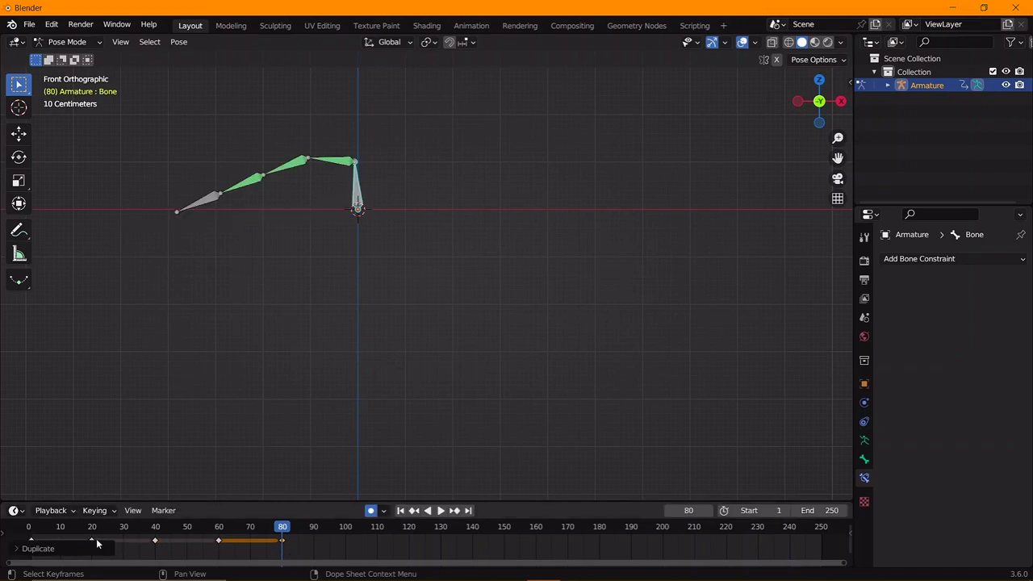
left_click(55, 528)
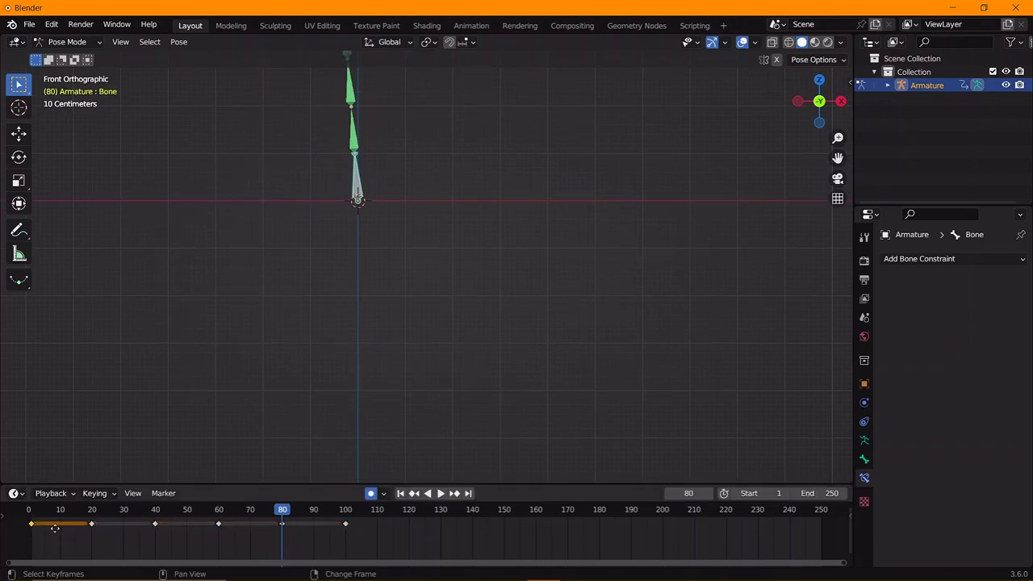
left_click(432, 529)
Set the animation end frame to 120 and play back the tail swing
double_click(815, 493)
type("120")
key("Return")
left_click(742, 42)
left_click(743, 42)
key("space")
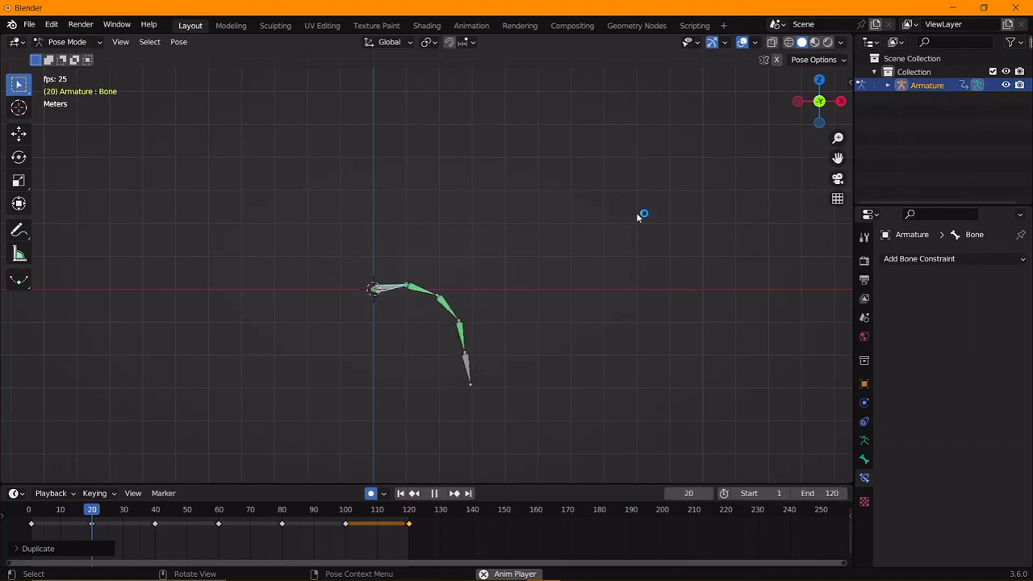
key("space")
scroll(440, 258, "up", 3)
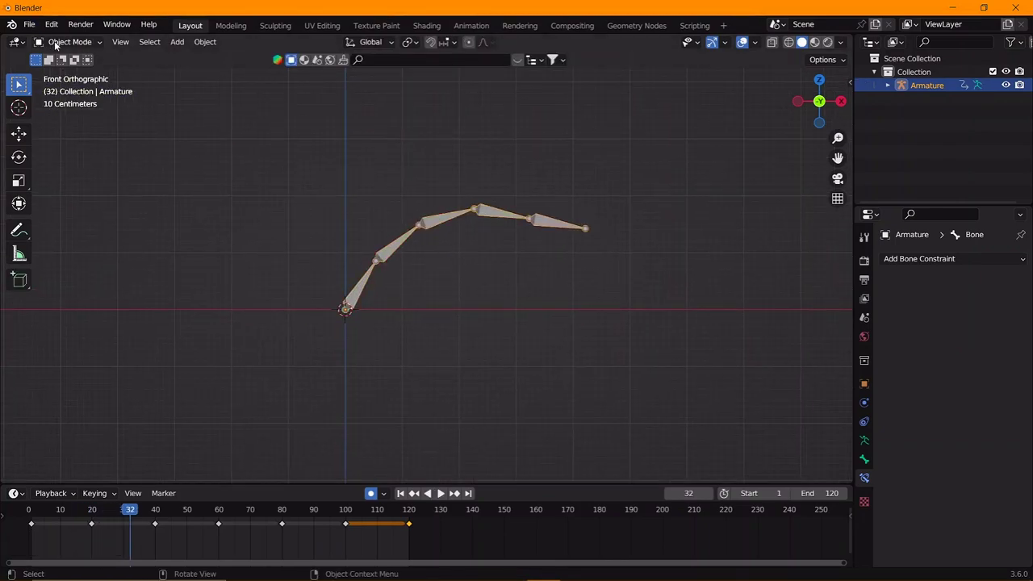
Add a cube and raise its top face upward in Edit Mode
key("shift+a")
left_click(496, 247)
key("Tab")
middle_click_drag(479, 337, 516, 323)
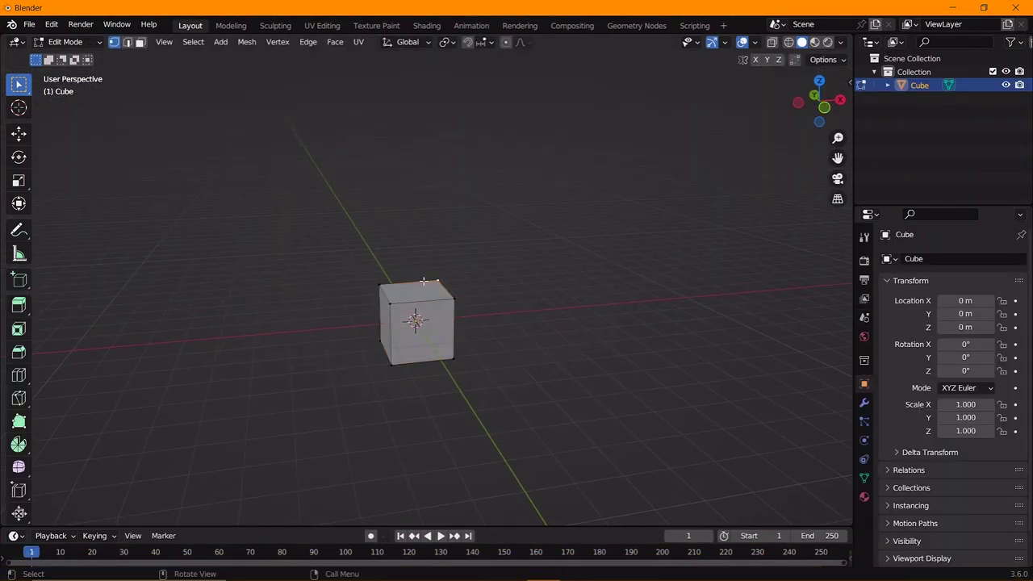
key("KP_1")
key("g")
key("z")
left_click(513, 320)
key("g")
key("z")
left_click(537, 192)
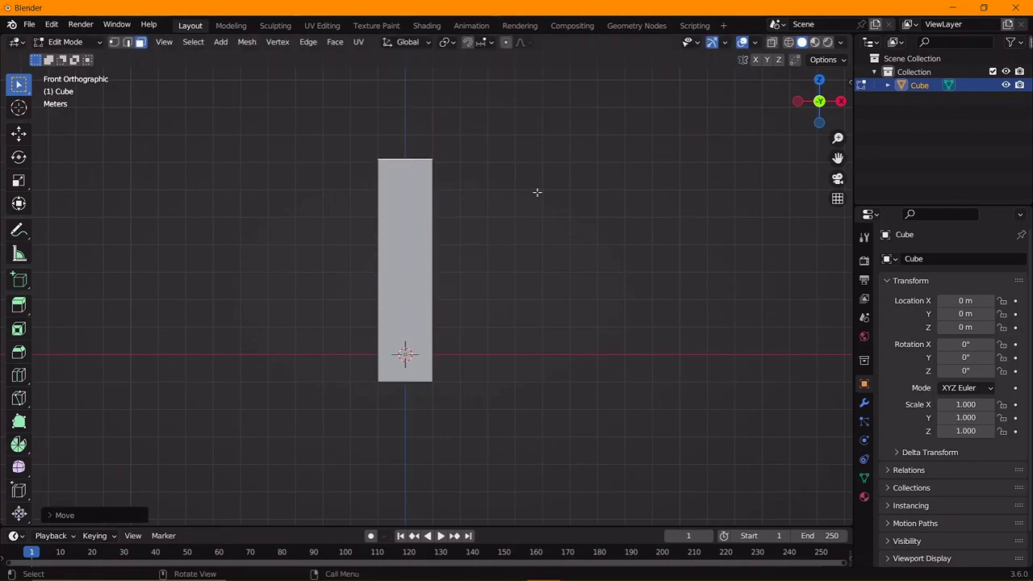
Centre the cube on the origin, stretch it tall along Z, and taper the bottom to a point
key("a")
key("g")
key("z")
left_click(509, 362)
key("s")
key("z")
key("g")
key("z")
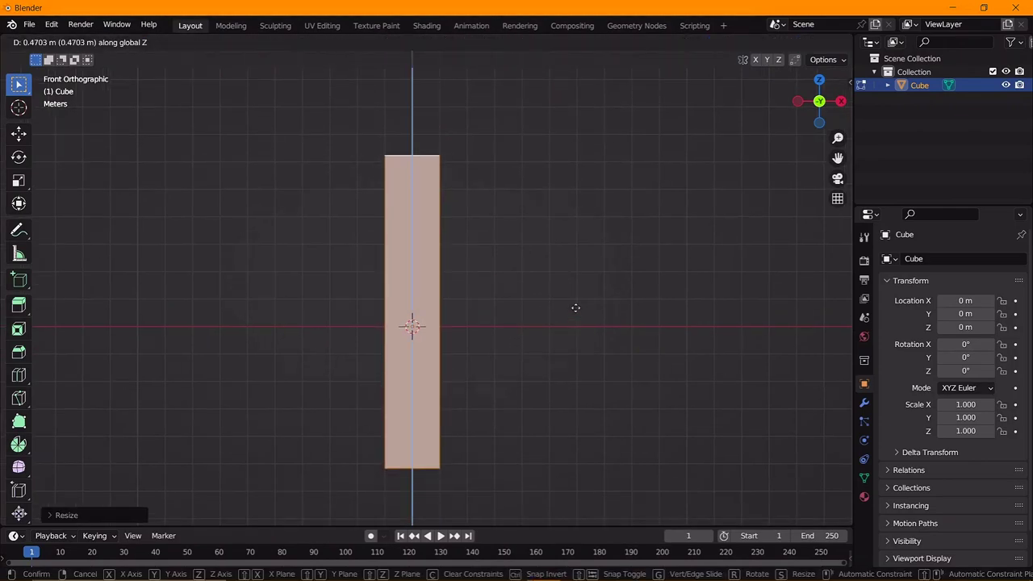
left_click(604, 274)
left_click(411, 467)
key("s")
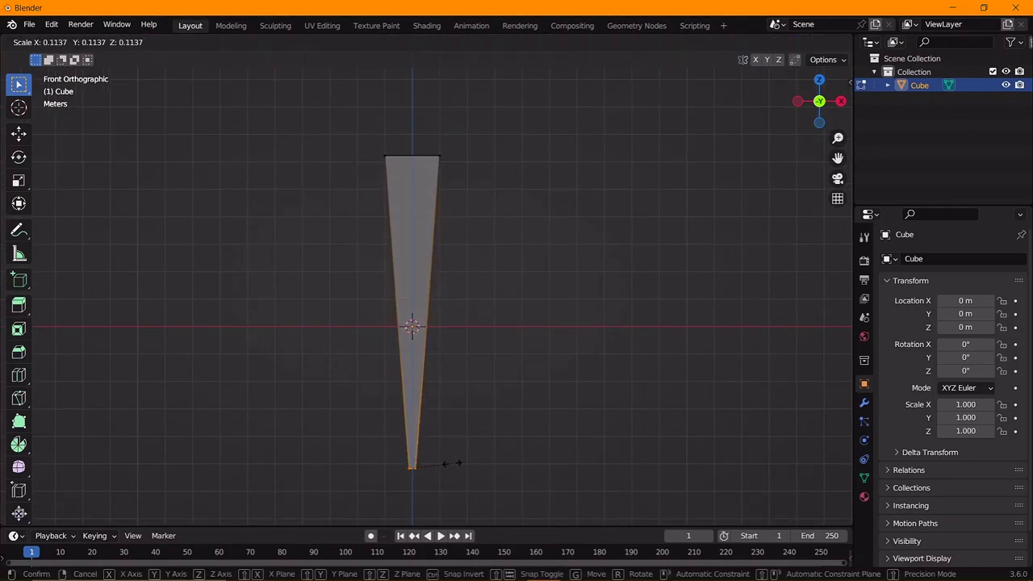
left_click(456, 463)
Add evenly spaced loop cuts across the spike and select several segment face loops
key("ctrl+r")
scroll(427, 316, "up", 4)
left_click(444, 319)
right_click(419, 243)
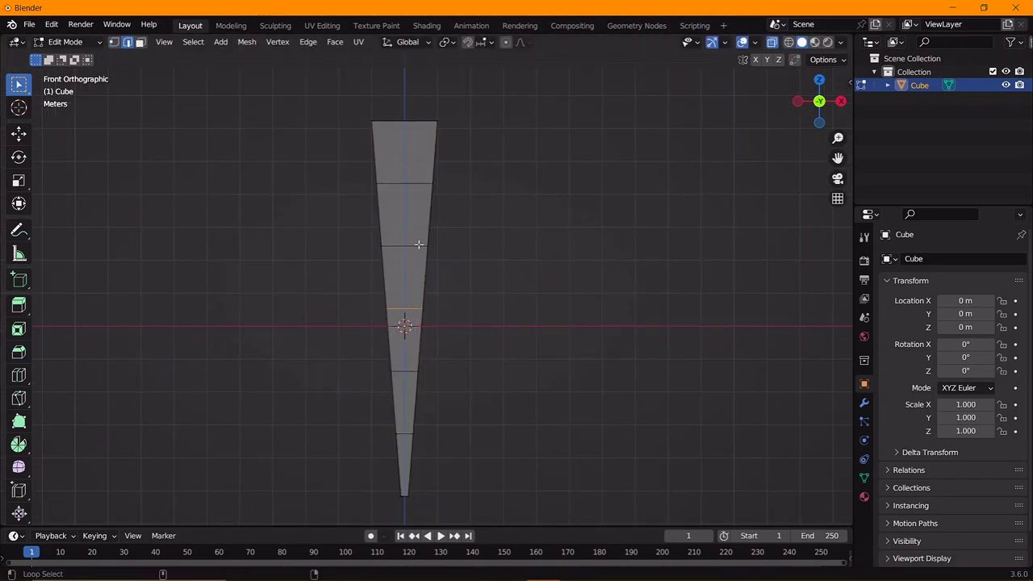
middle_click_drag(559, 454, 389, 178)
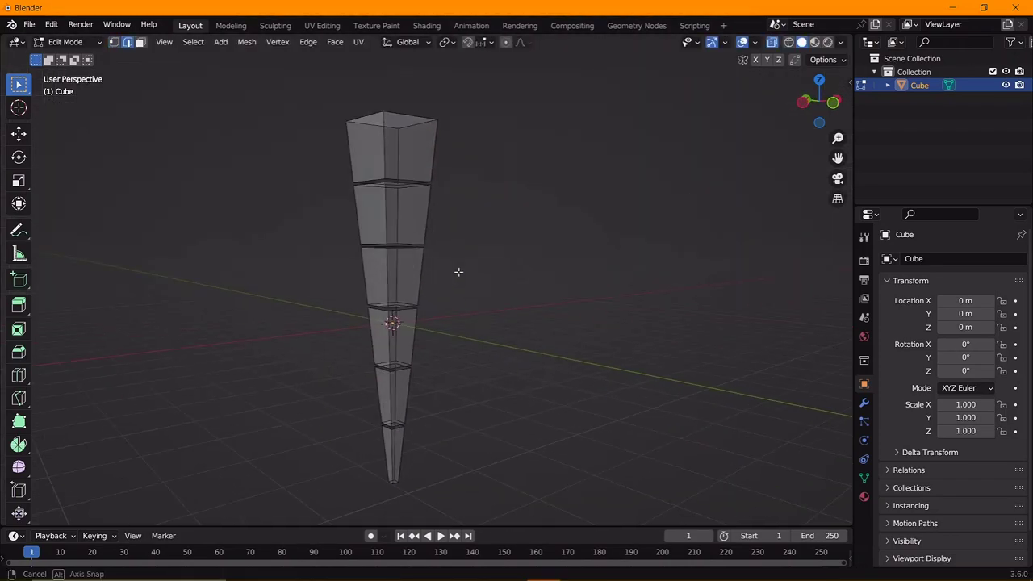
left_click(389, 178, "alt")
left_click(392, 247, "alt")
middle_click_drag(392, 311, 403, 236)
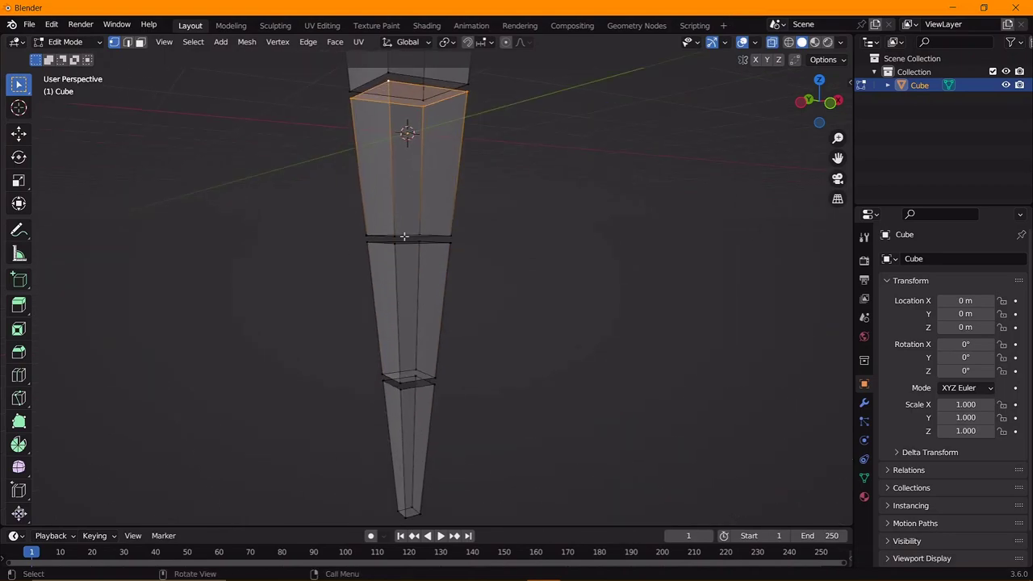
left_click(408, 283, "alt")
left_click(411, 404, "alt")
Leave Edit Mode and view the segmented spike from the front
key("Tab")
key("KP_1")
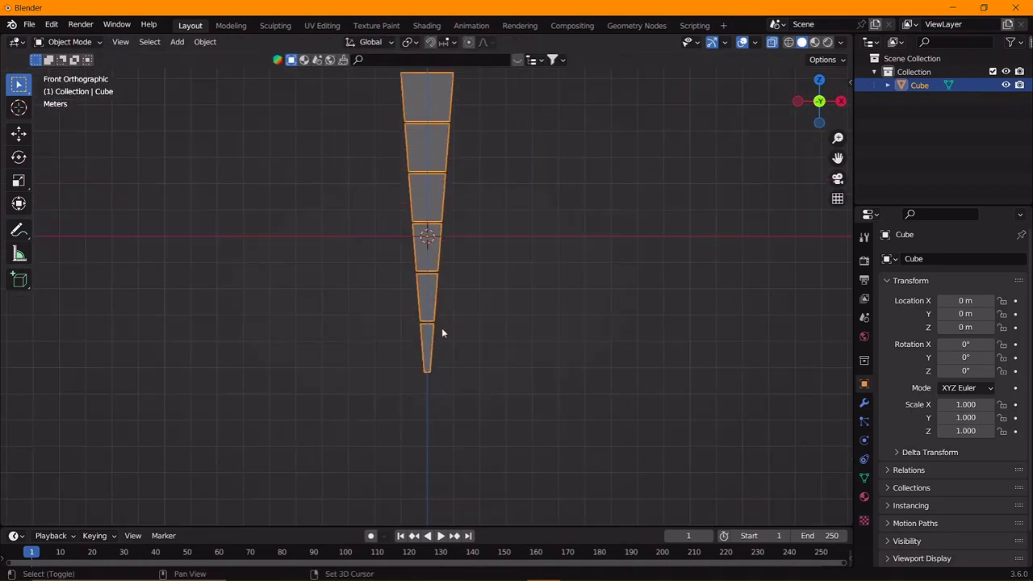
key("shift+a")
Add a single-bone armature and extrude its first bone up toward the spike top
left_click(473, 410)
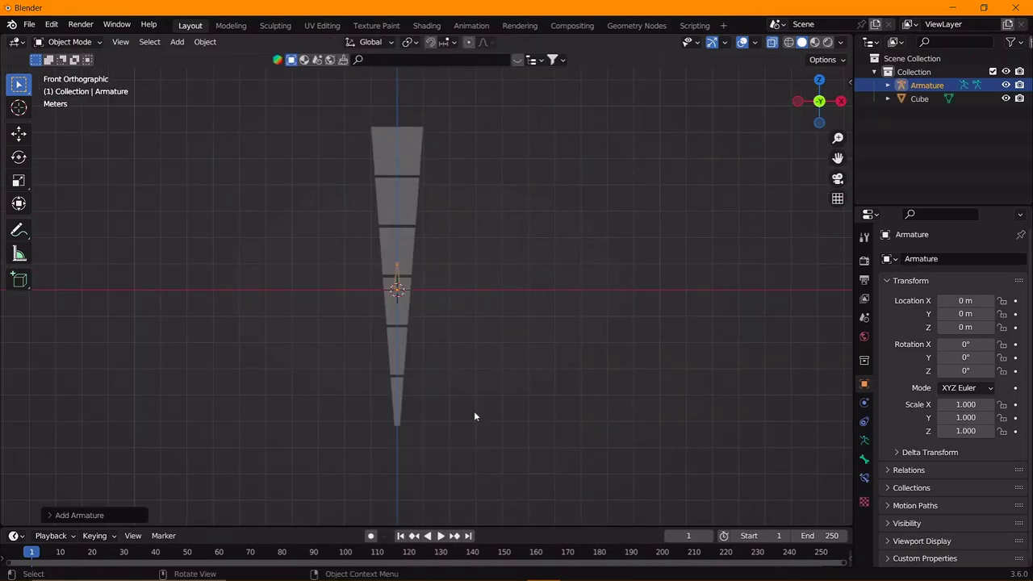
key("Tab")
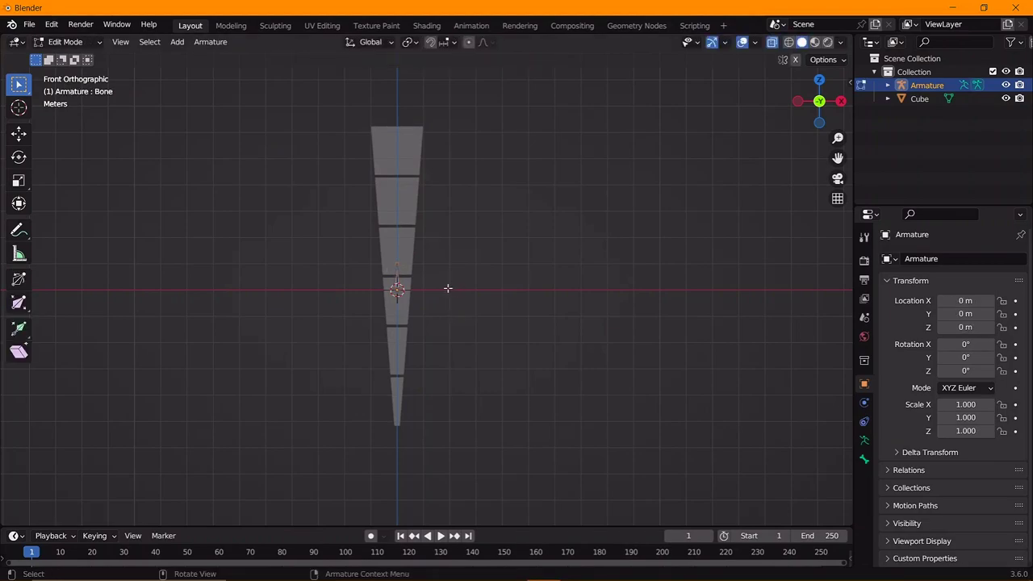
key("e")
left_click(447, 145)
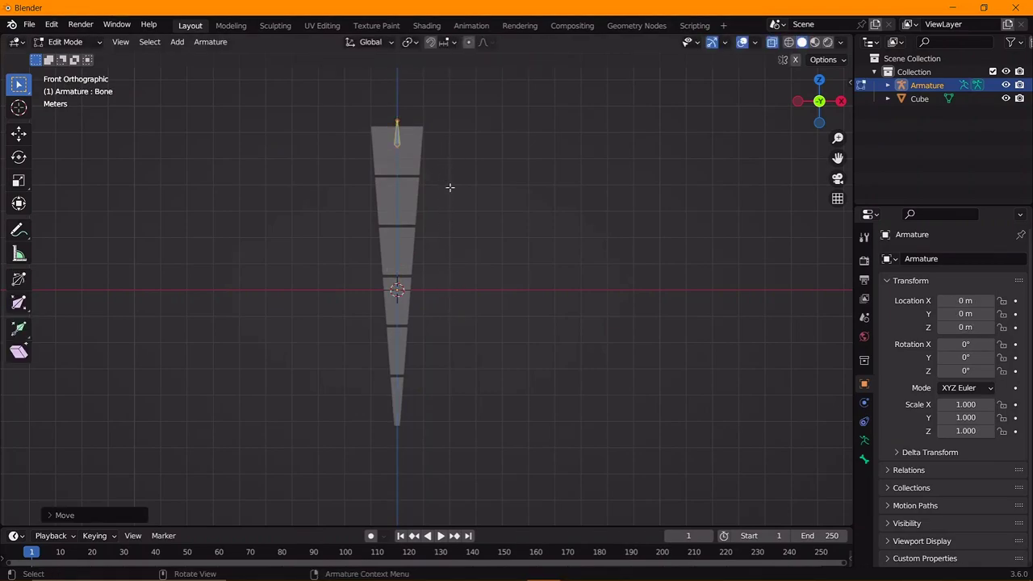
key("g")
key("z")
left_click(422, 127)
scroll(463, 250, "up", 2)
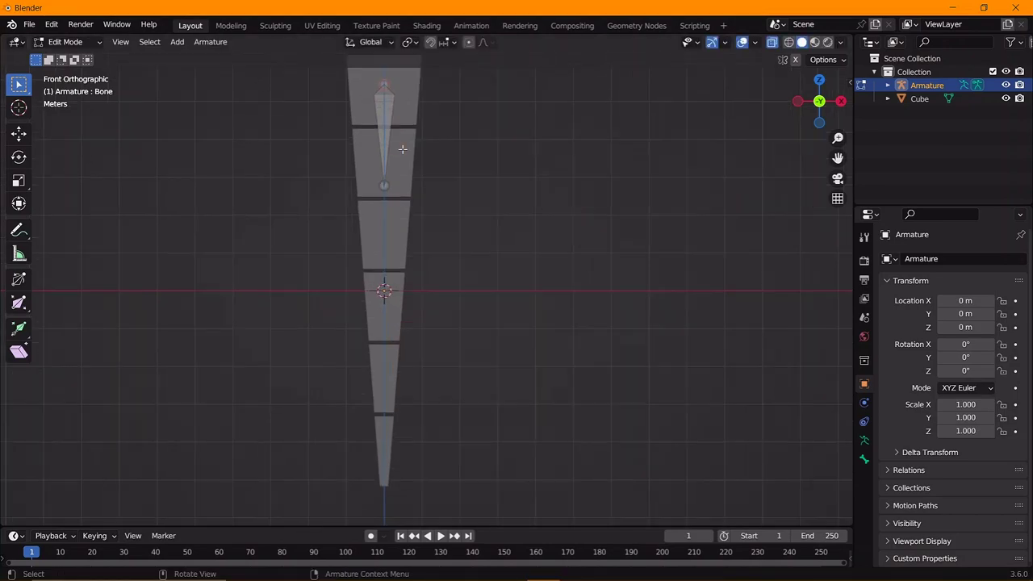
Move the bone along Z up into the top segment of the spike
key("g")
key("z")
left_click(460, 241)
key("g")
key("z")
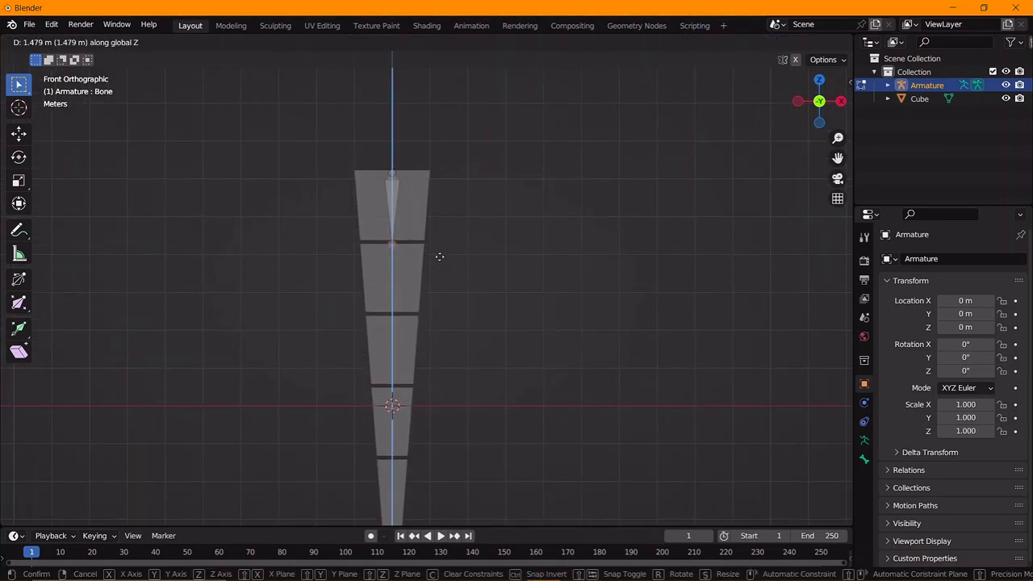
left_click(439, 253)
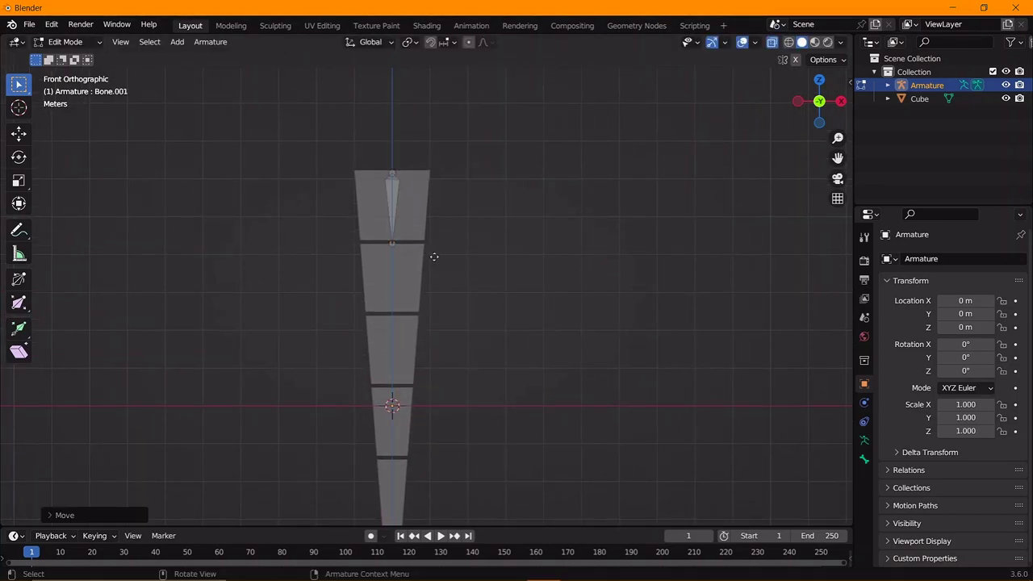
Extrude a new bone straight down along Z from the top bone's end
key("e")
key("z")
left_click(430, 326)
left_click(430, 327)
scroll(443, 353, "down", 1)
middle_click_drag(443, 353, 460, 271, "shift")
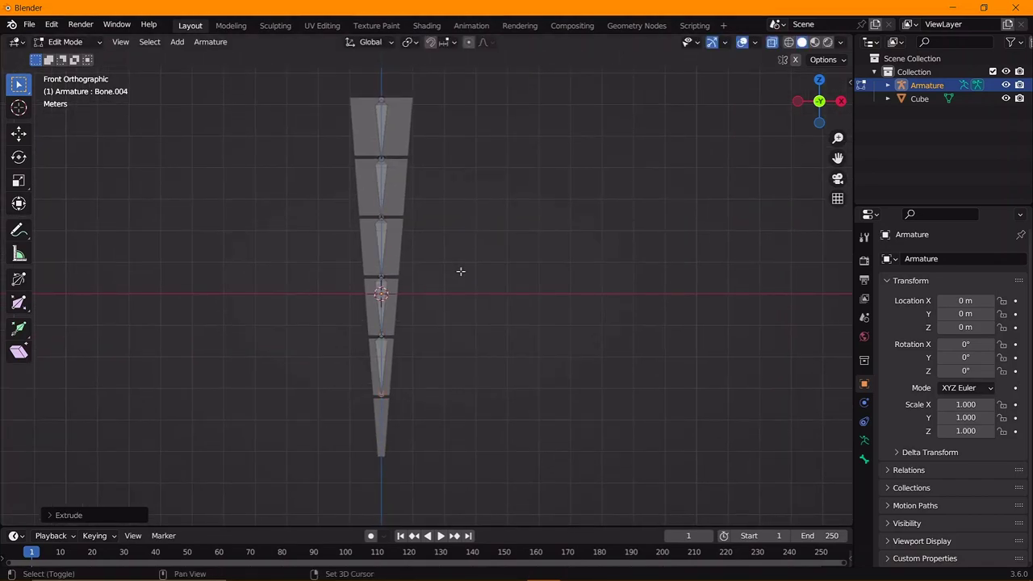
scroll(424, 350, "up", 1)
Slide the Bone.003 and Bone.002 joints along Z into their segment gaps
left_click(380, 318)
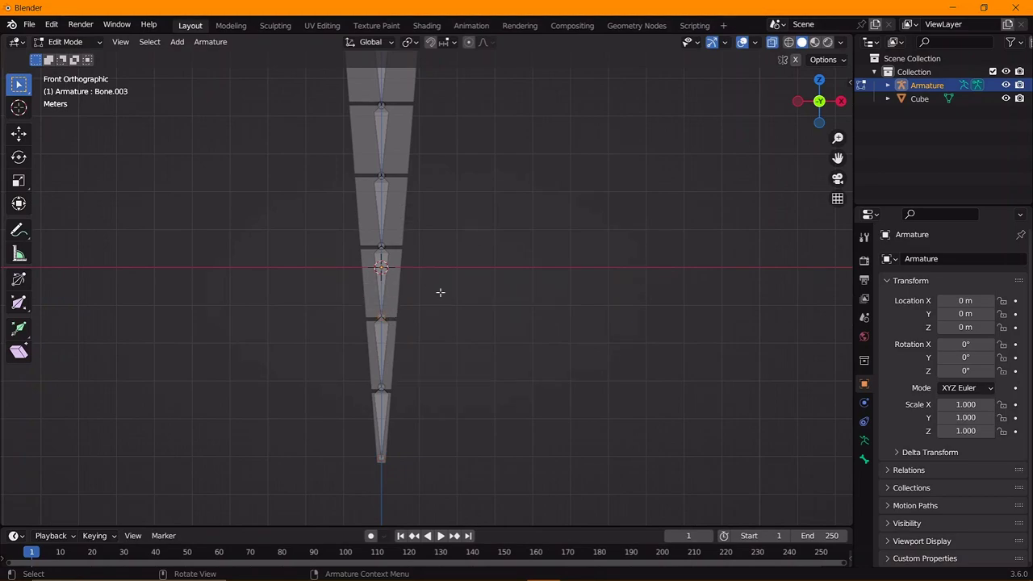
key("g")
key("z")
left_click(425, 285)
left_click(382, 247)
key("g")
key("z")
left_click(443, 258)
middle_click_drag(425, 272, 424, 281, "shift")
Align the Bone.004 joint with its segment gap, return to Object Mode and select the spike mesh
left_click(381, 397)
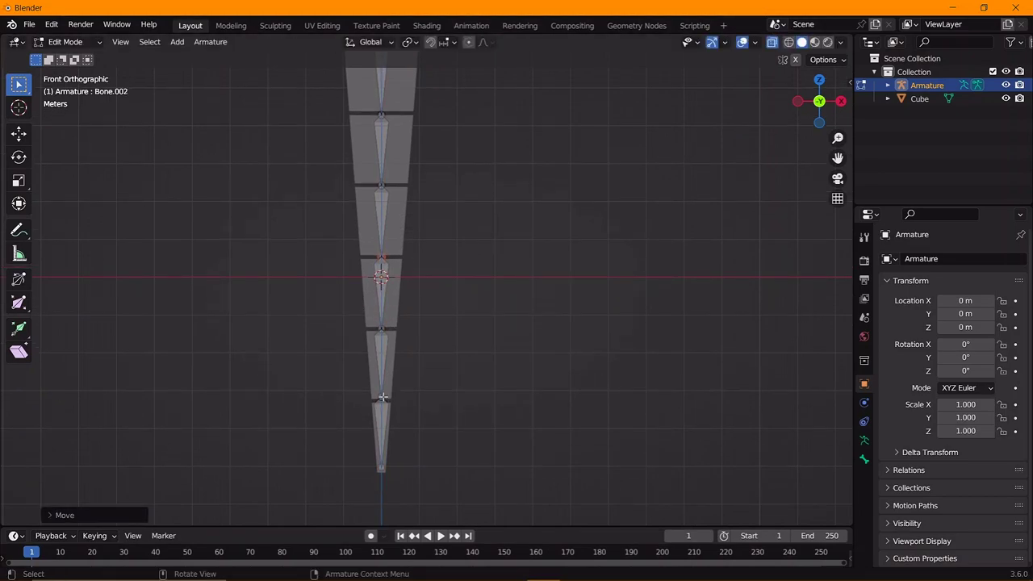
key("g")
key("z")
left_click(434, 388)
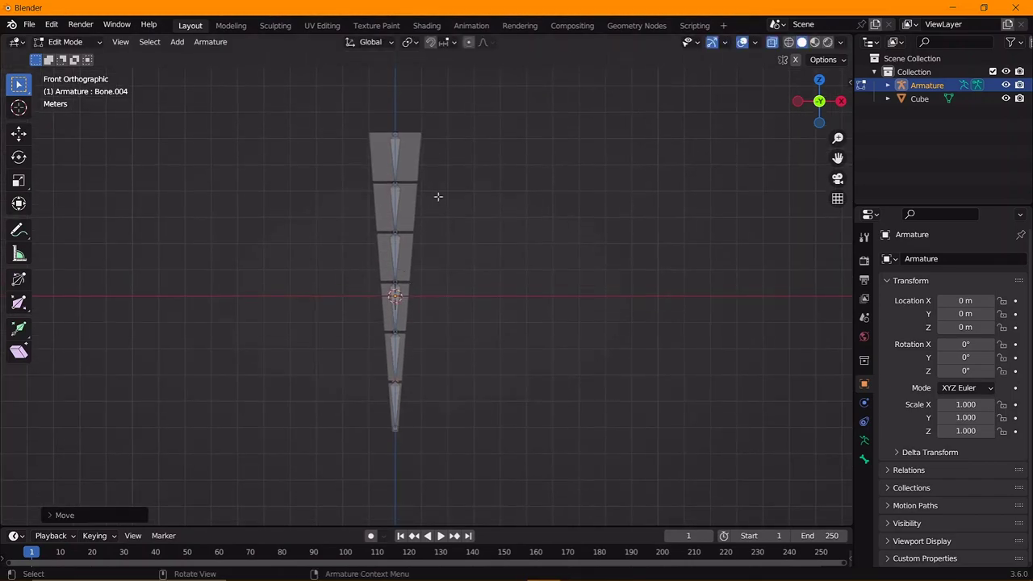
key("Tab")
left_click(404, 159)
Parent the Cube mesh to the armature With Automatic Weights
left_click(393, 159, "shift")
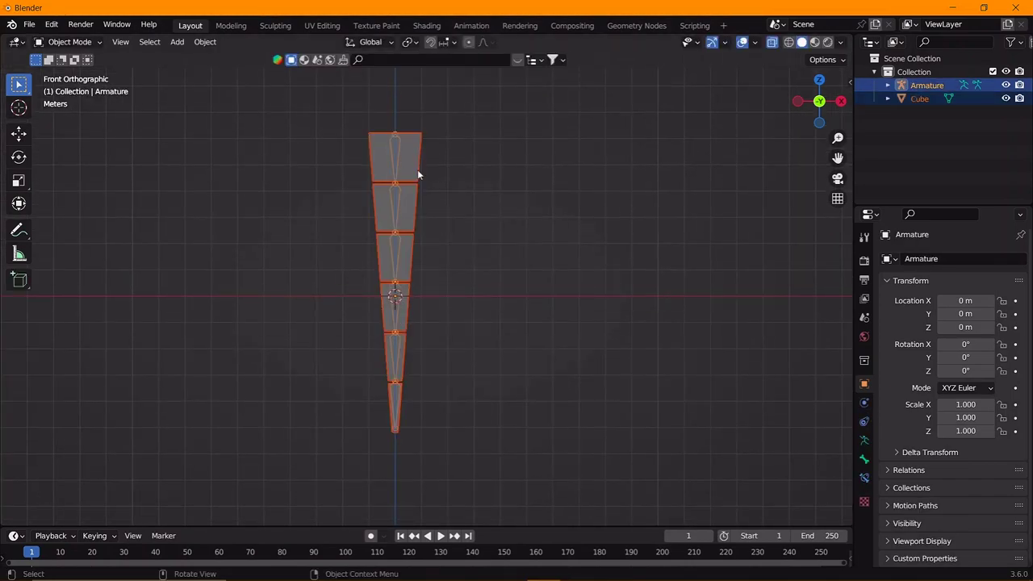
scroll(418, 170, "up", 1)
scroll(495, 175, "up", 1)
left_click(864, 441)
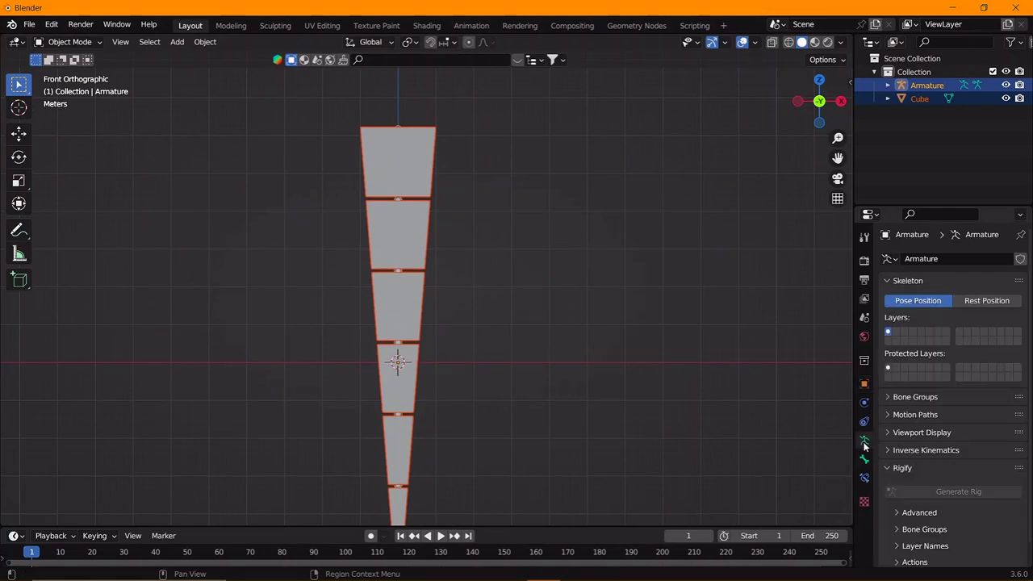
left_click(922, 433)
left_click(921, 432)
scroll(625, 386, "down", 1)
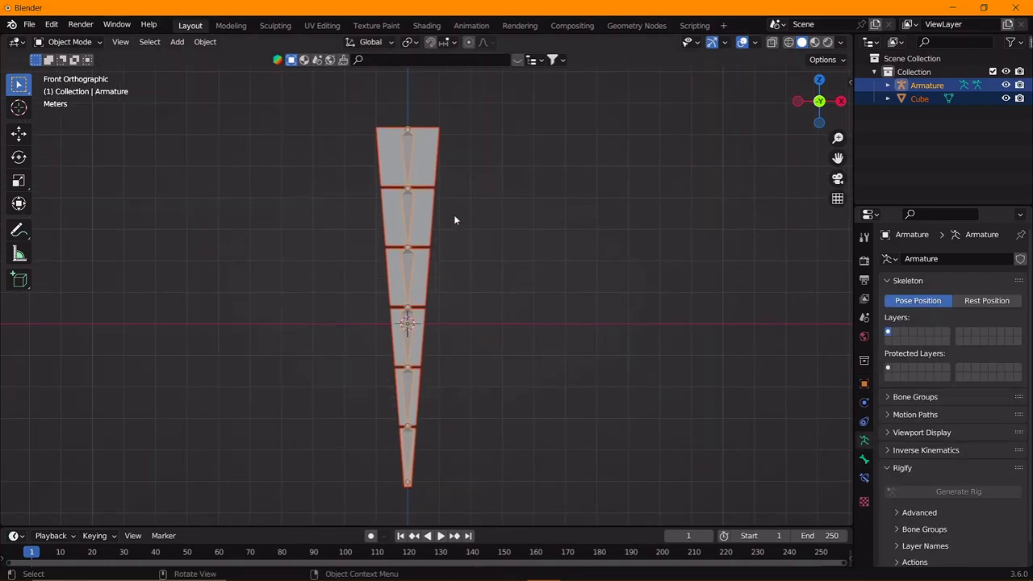
left_click(409, 194)
left_click(409, 199, "shift")
key("ctrl+p")
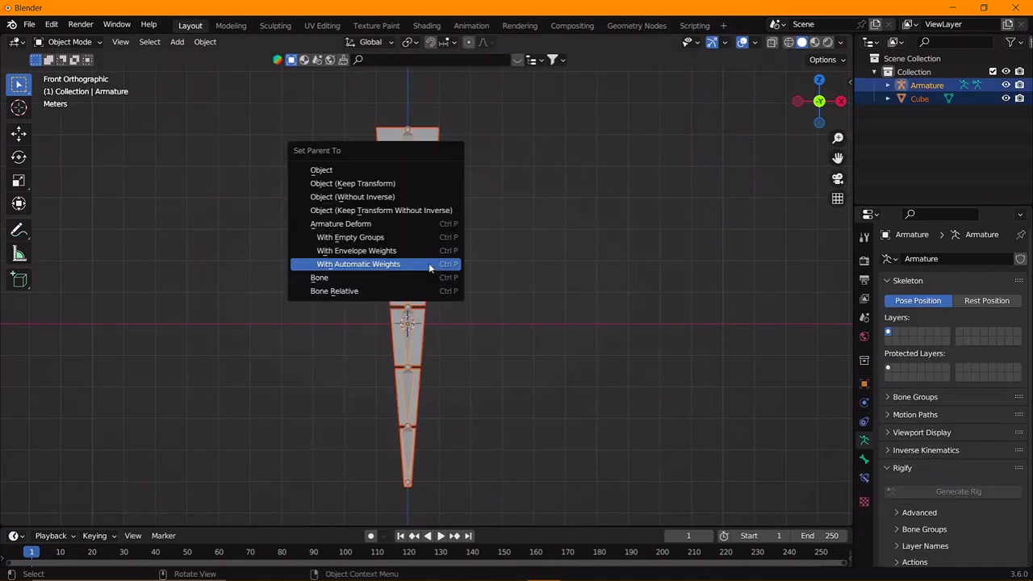
left_click(430, 264)
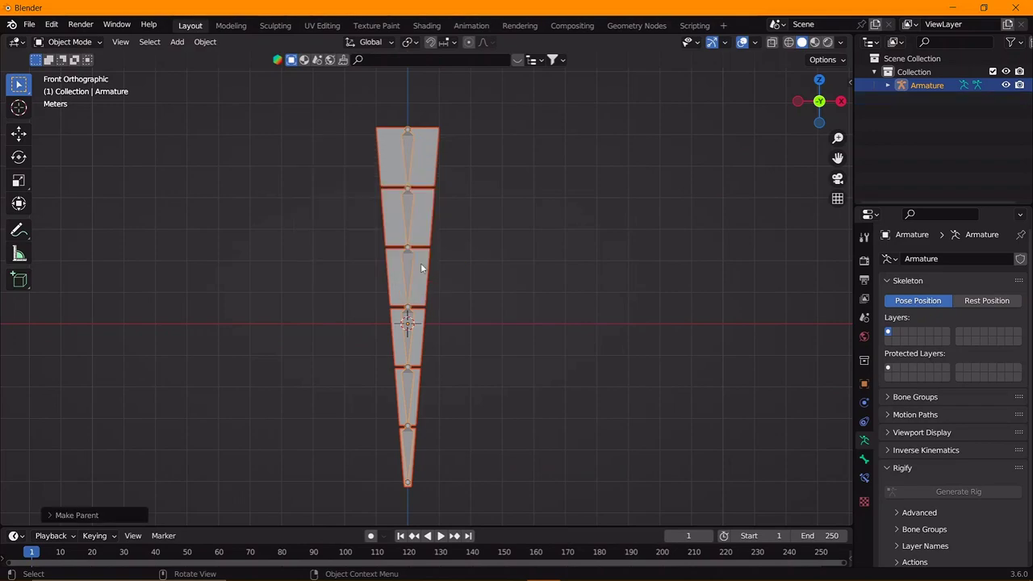
Put the armature in Pose Mode and test-rotate Bone.001 and Bone.003, cancelling both
left_click(409, 218)
key("ctrl+Tab")
key("r")
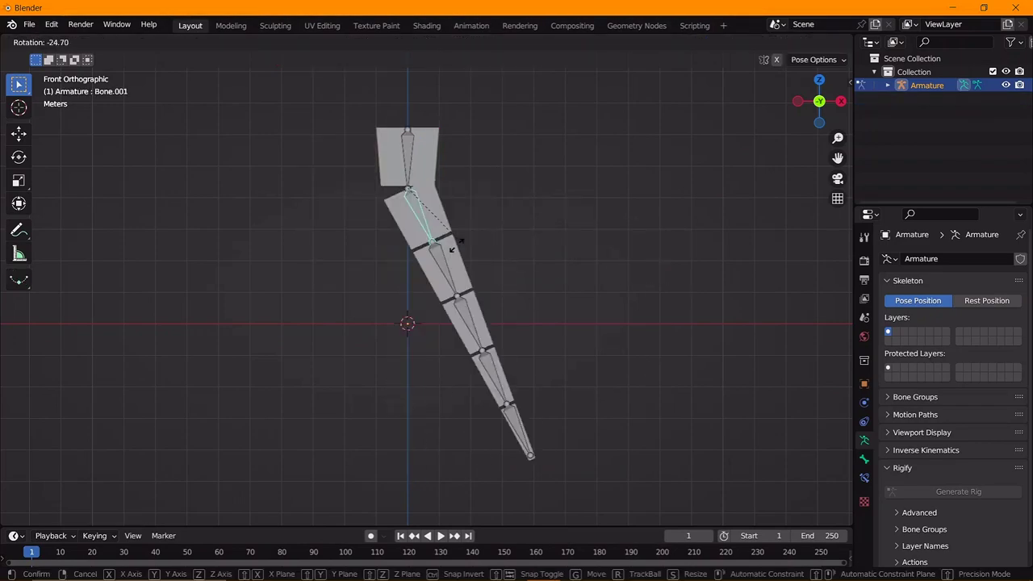
key("Escape")
left_click(407, 338)
key("r")
key("Escape")
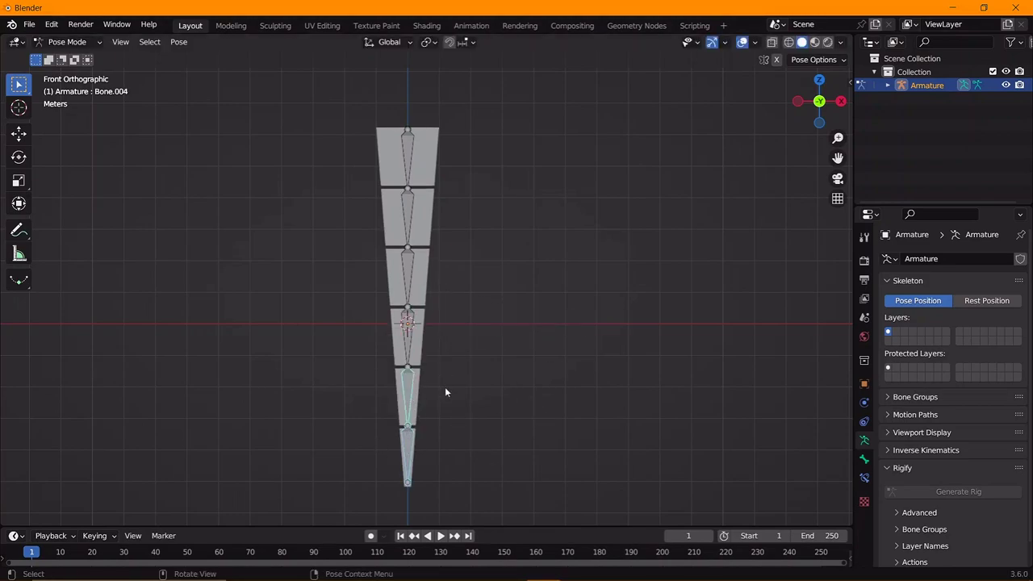
Add Damped Track constraints to the lowest inner bone and to Bone.003
key("shift+ctrl+c")
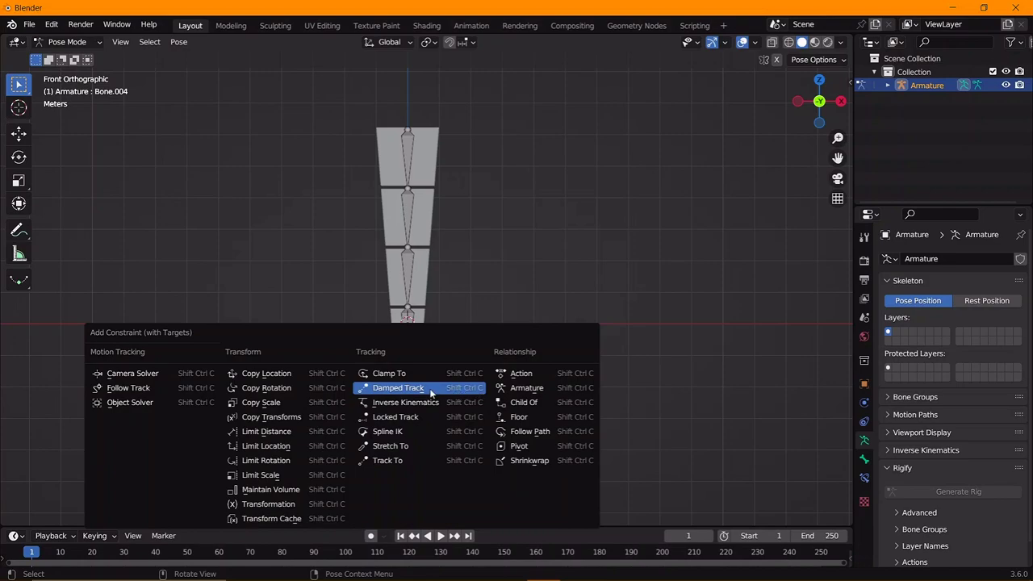
left_click(431, 390)
left_click(413, 351, "shift")
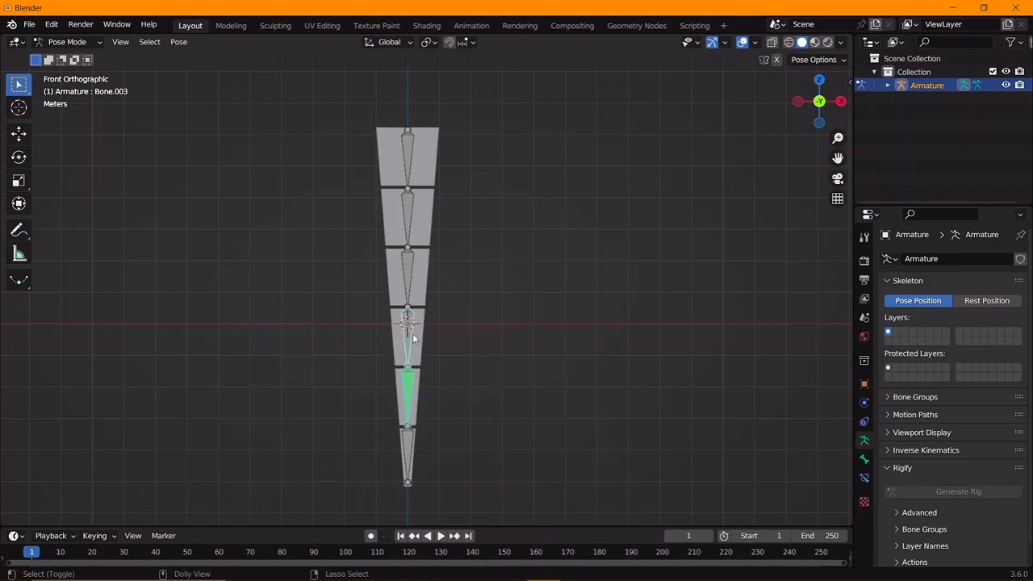
key("shift+ctrl+c")
left_click(412, 333)
Add Damped Track constraints to Bone.002 and Bone.001
left_click(412, 279, "shift")
key("shift+ctrl+c")
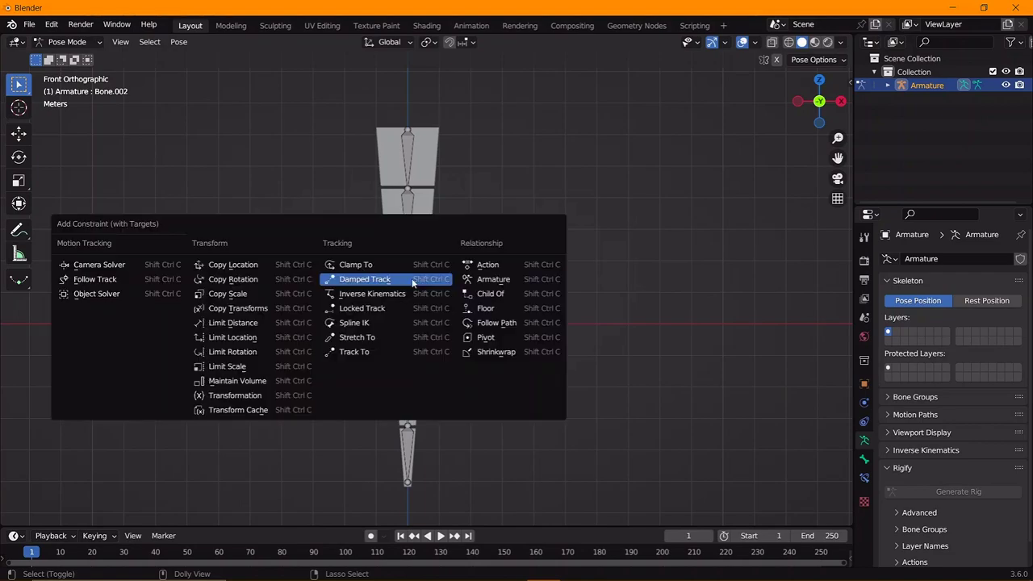
left_click(413, 279)
left_click(412, 278)
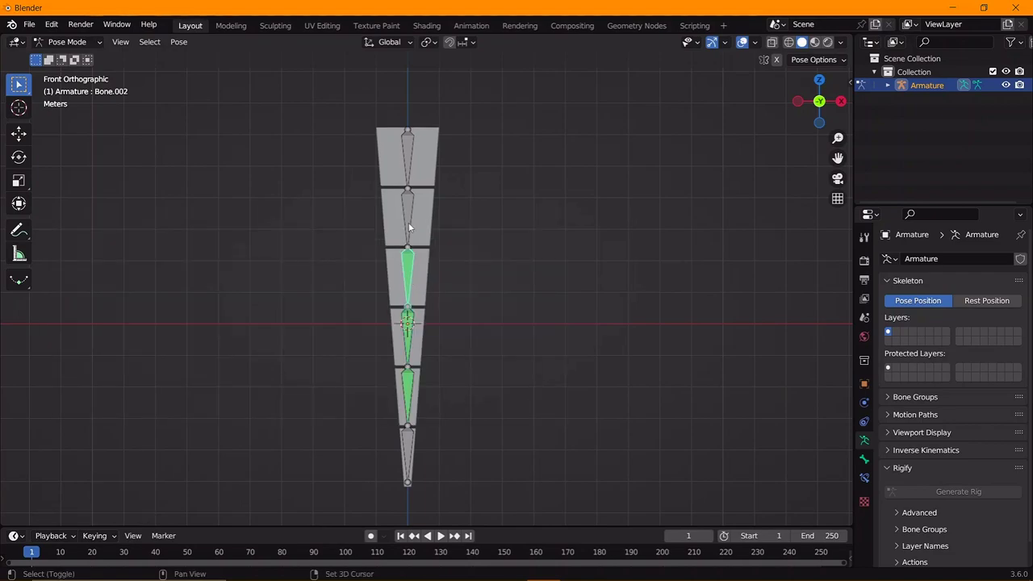
left_click(408, 218, "shift")
key("shift+ctrl+c")
left_click(451, 279)
Test-rotate the top bone to check the chain, then cancel and undo
left_click(416, 167)
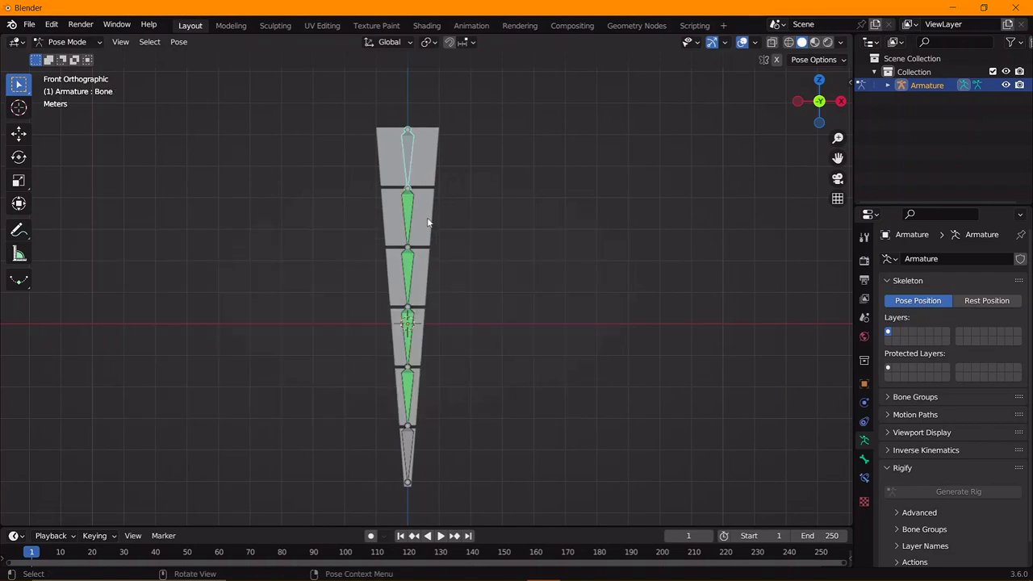
key("r")
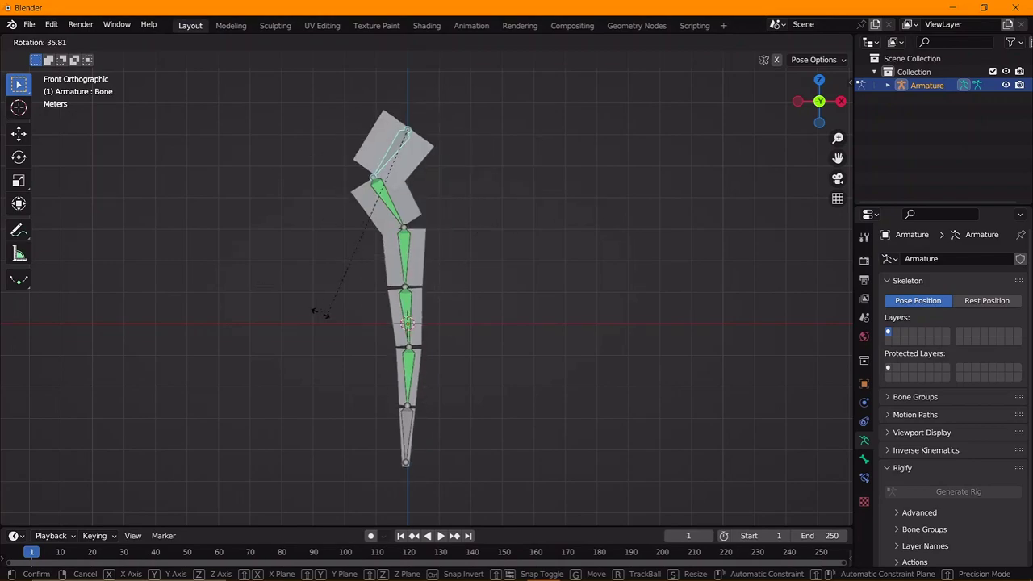
key("Escape")
key("ctrl+z")
key("ctrl+z")
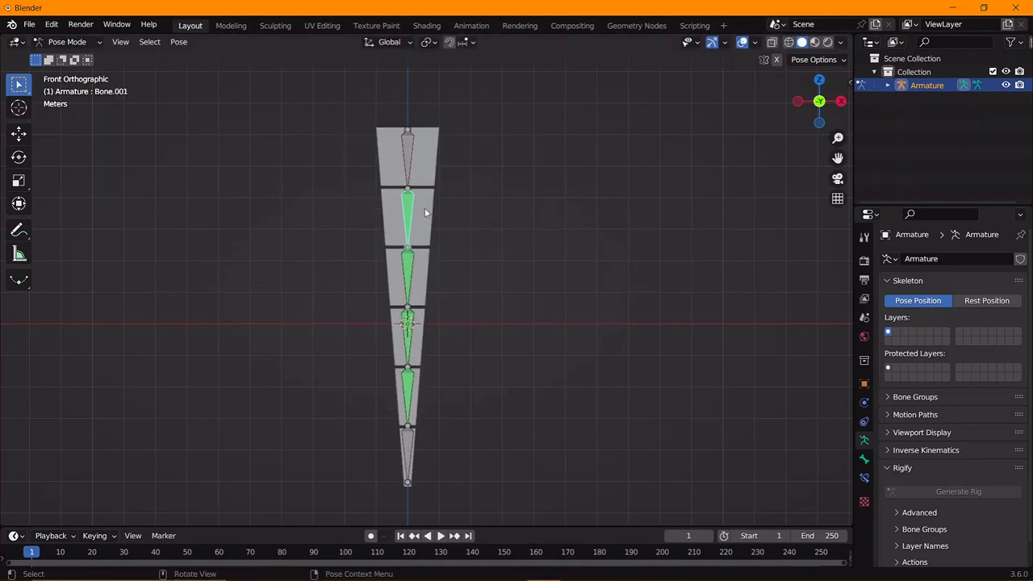
Set Bone.001's Damped Track influence to 1 and Bone.003's to 0.7
scroll(921, 494, "down", 1, "ctrl")
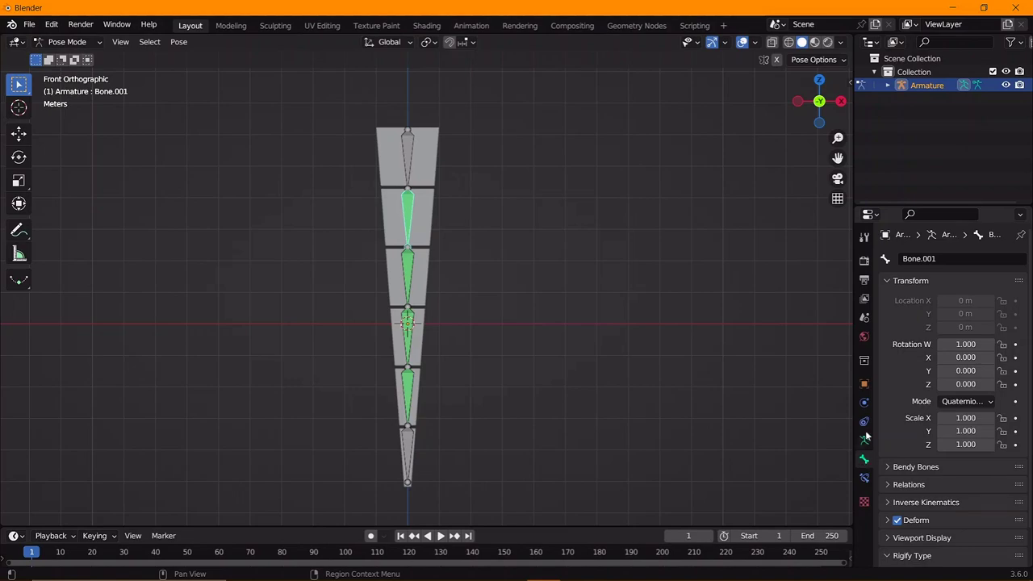
scroll(895, 491, "up", 2, "ctrl")
scroll(880, 490, "up", 1, "ctrl")
scroll(879, 485, "up", 1, "ctrl")
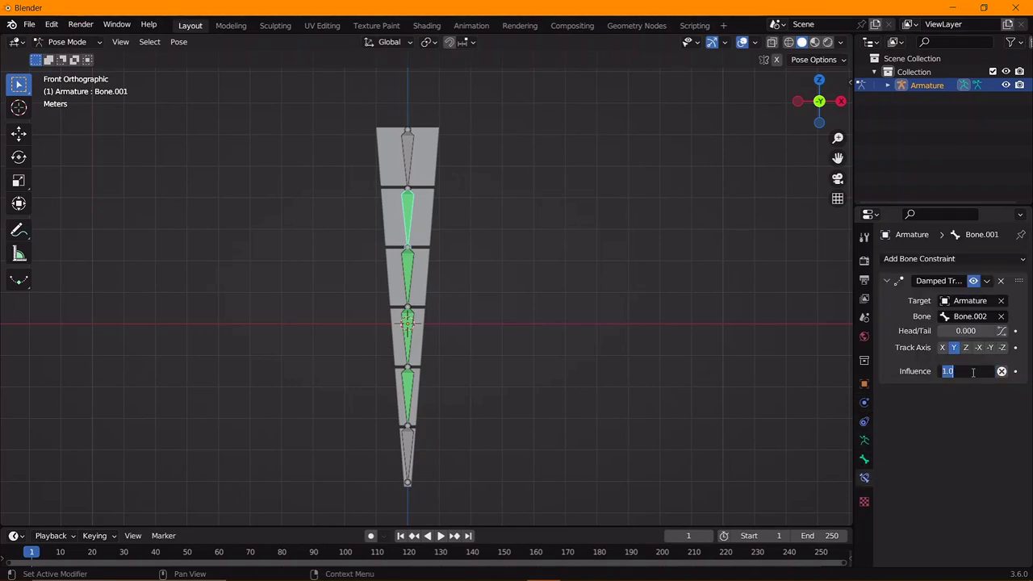
type("1")
key("Return")
left_click(411, 276)
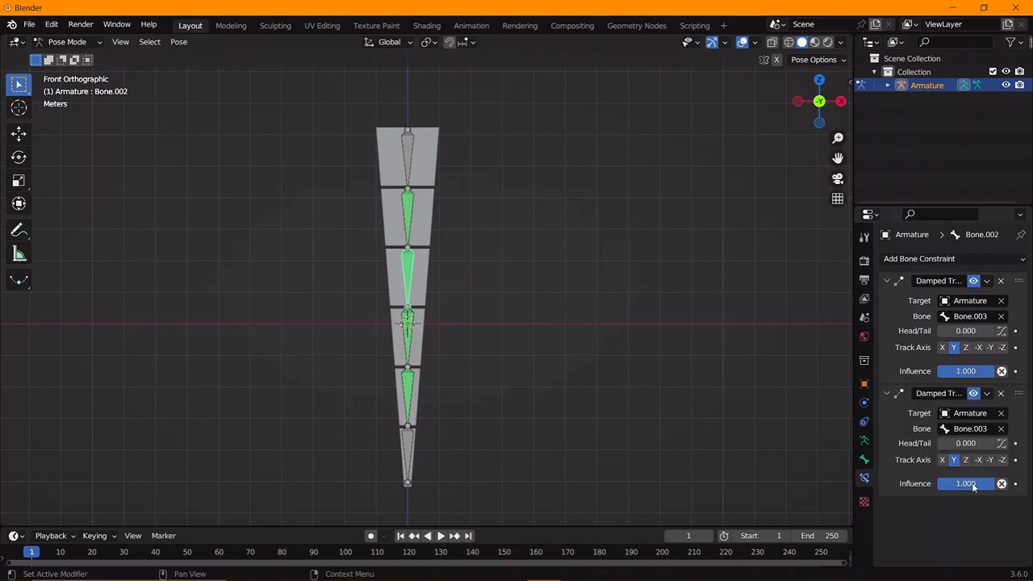
left_click(414, 307)
type(".7")
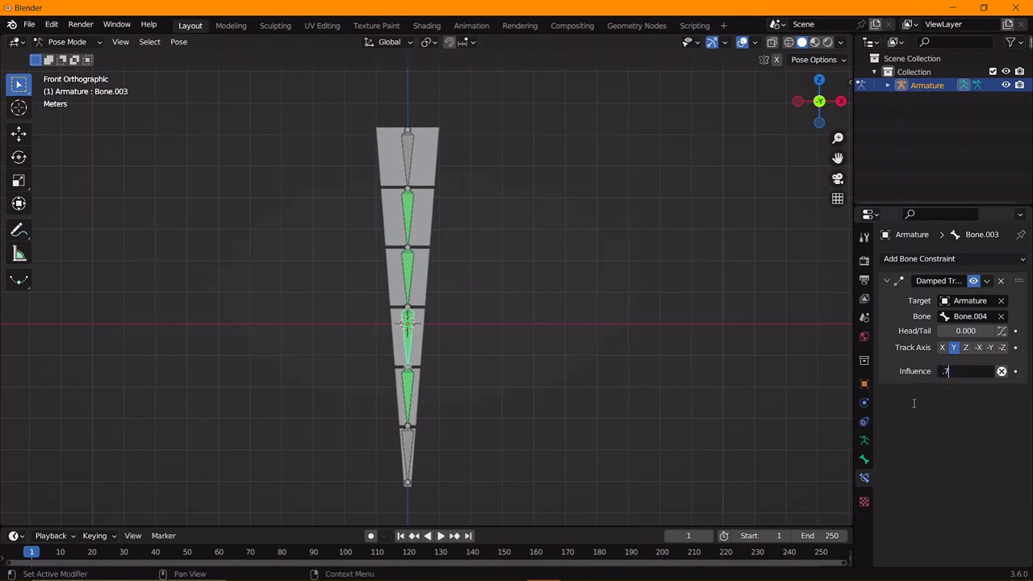
key("Return")
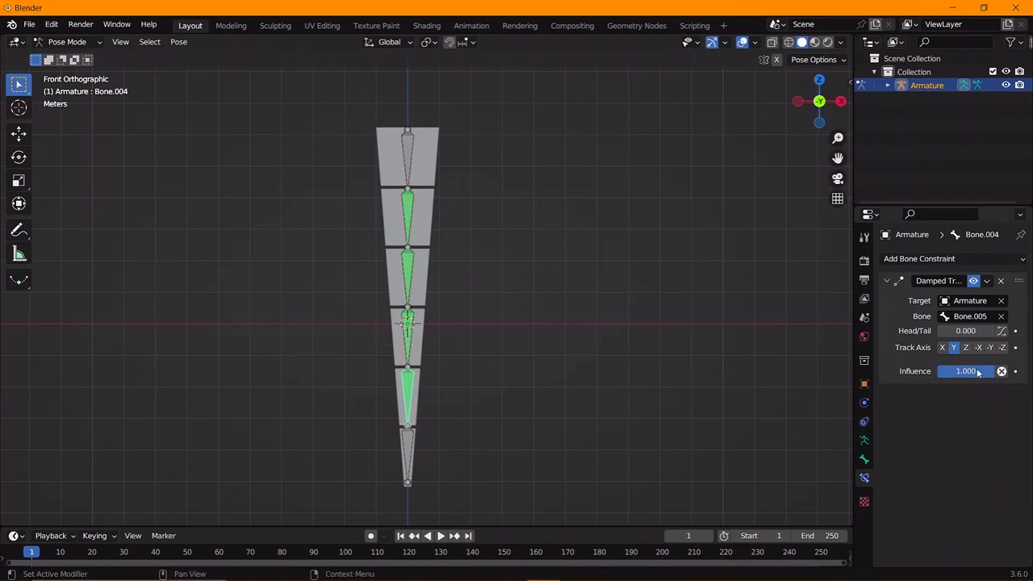
Test-rotate the top bone, then cancel and undo the changes
left_click(407, 153)
key("r")
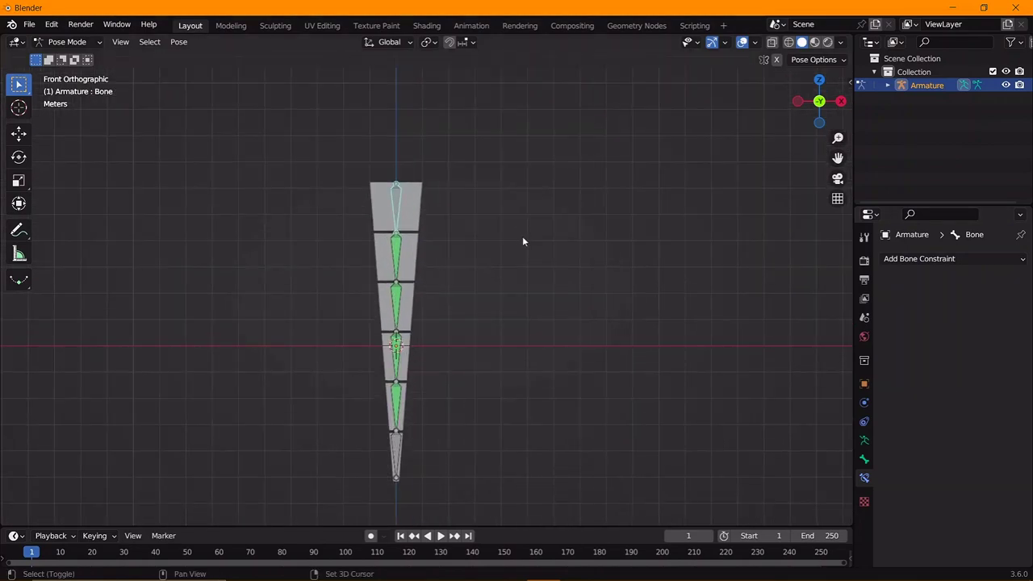
key("Escape")
key("ctrl+z")
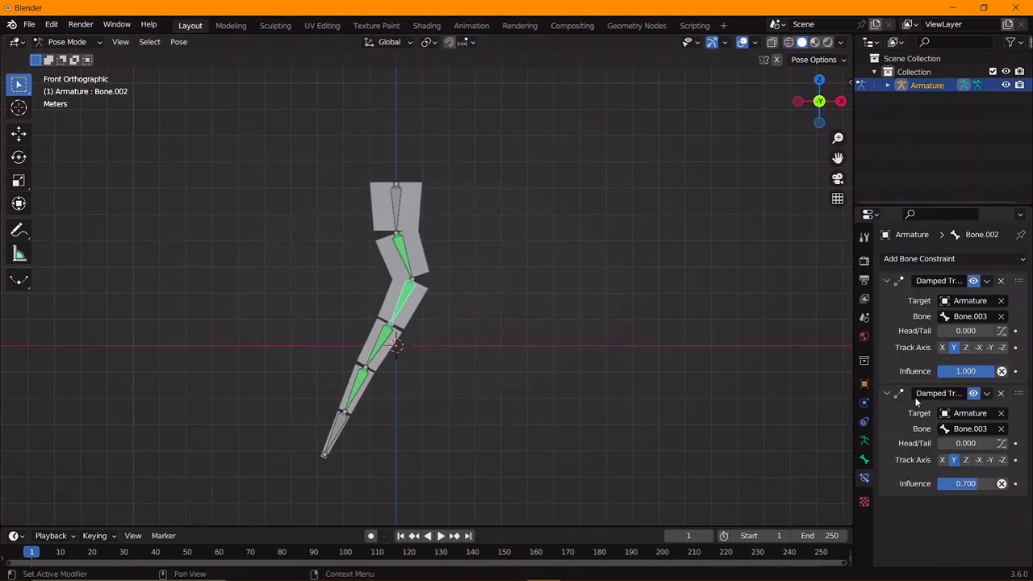
key("ctrl+z")
Add a Damped Track constraint to Bone.001
left_click(395, 215)
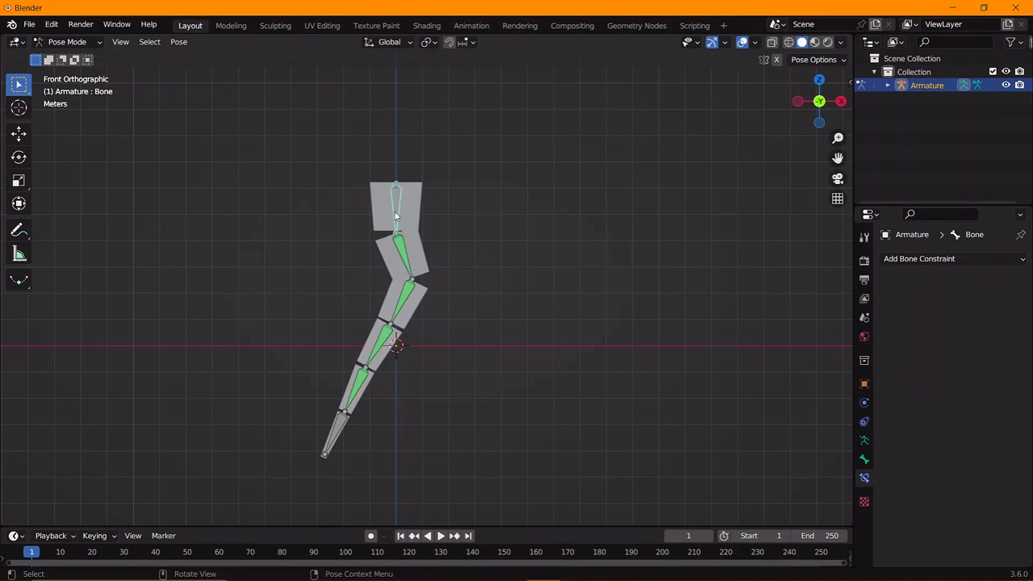
left_click(409, 259)
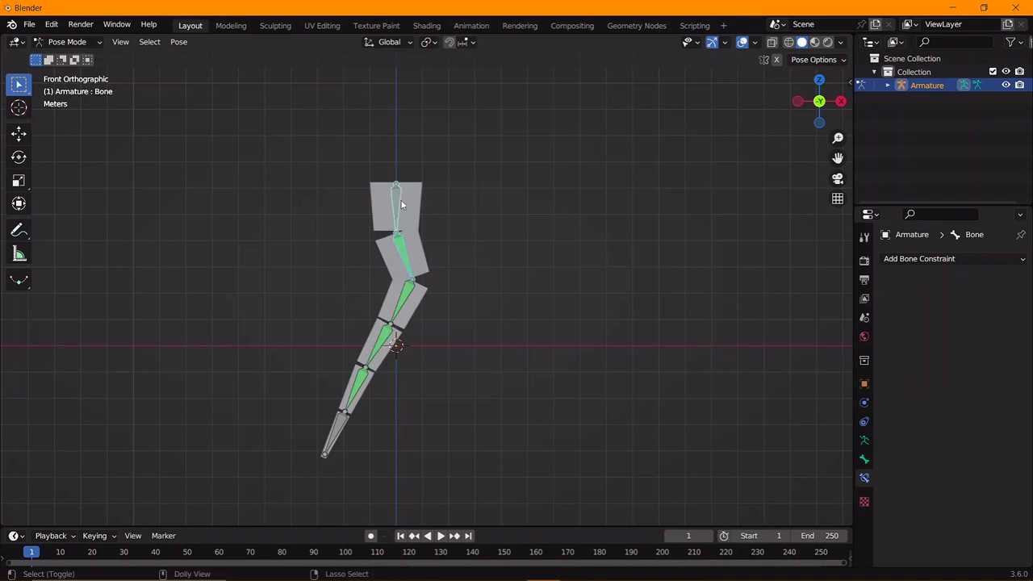
key("shift+ctrl+c")
left_click(401, 204)
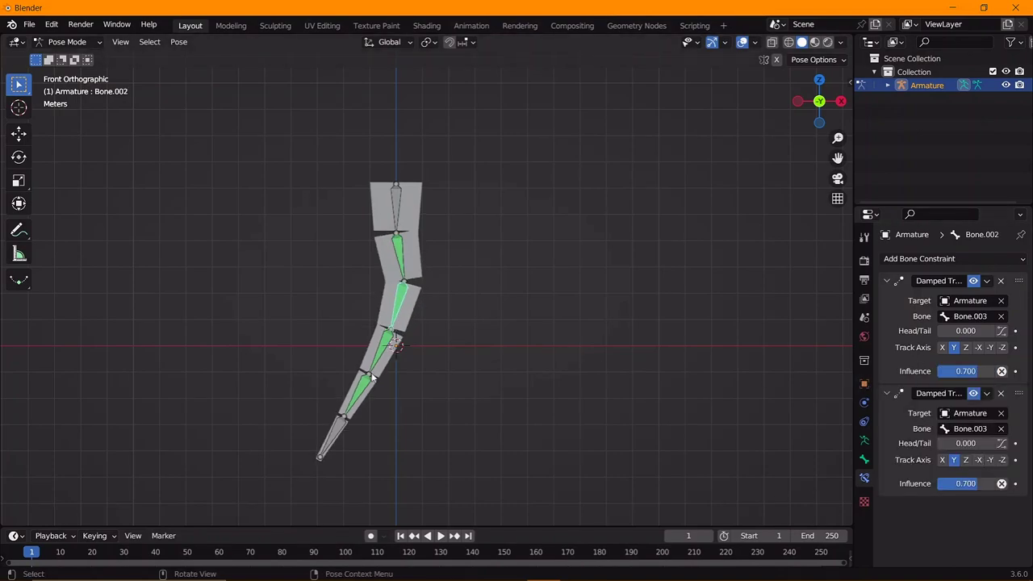
Delete Bone.002's duplicate Damped Track constraint
left_click(382, 349)
key("bracketleft")
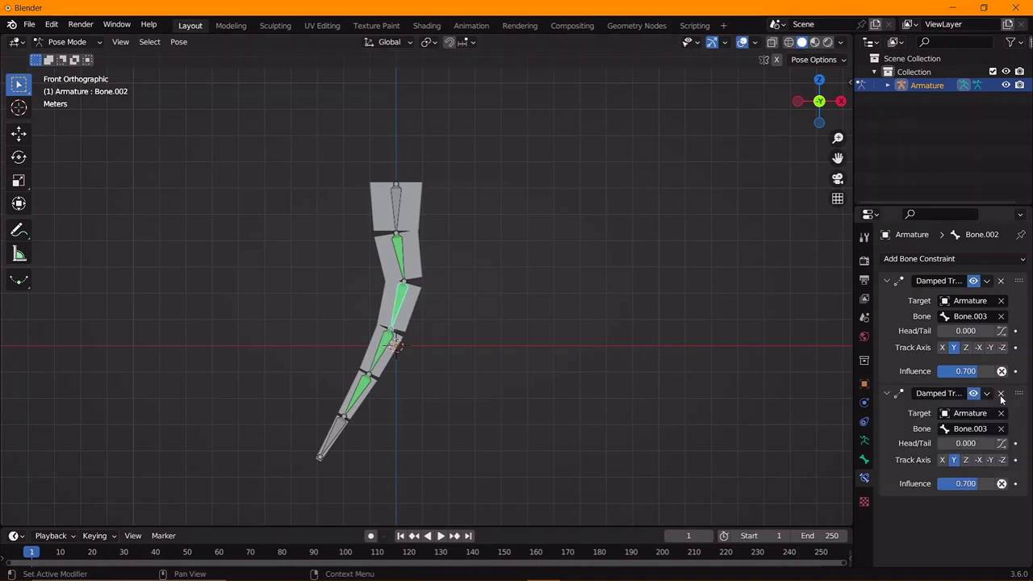
left_click(1000, 393)
left_click(404, 212)
left_click(390, 347)
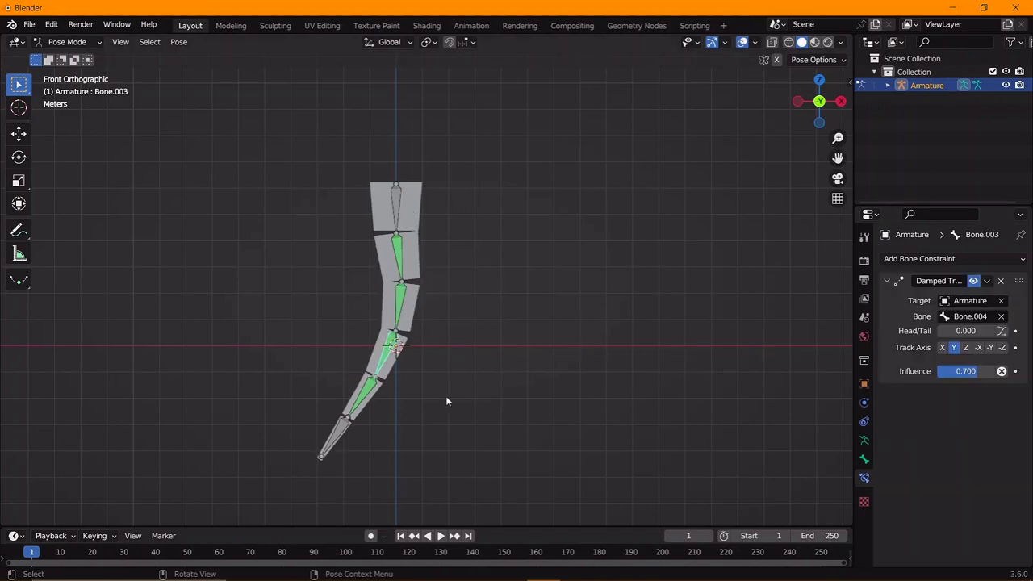
left_click(401, 230)
Enlarge the timeline and keyframe the top bone's straight pose at frame 1
key("r")
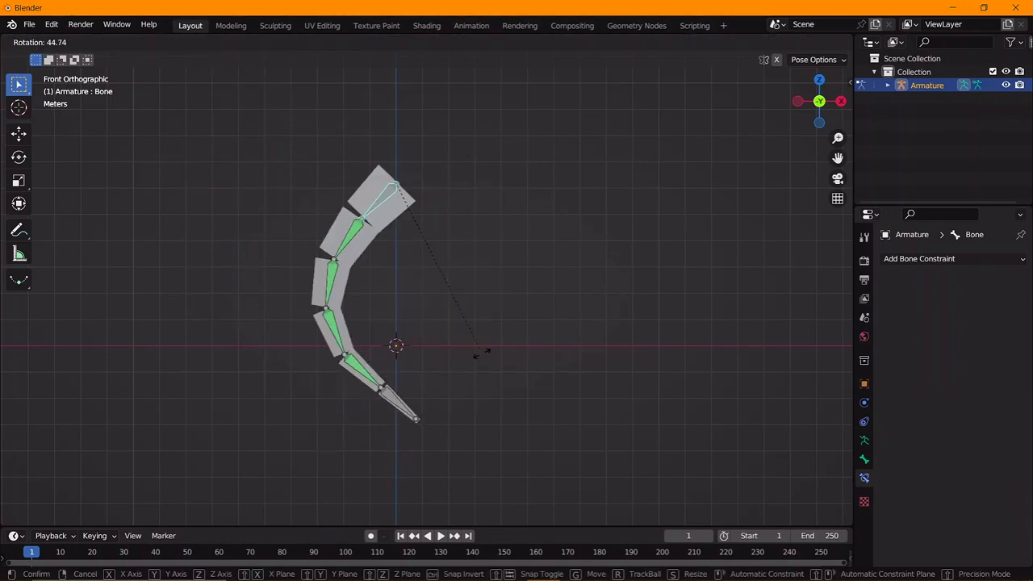
key("Escape")
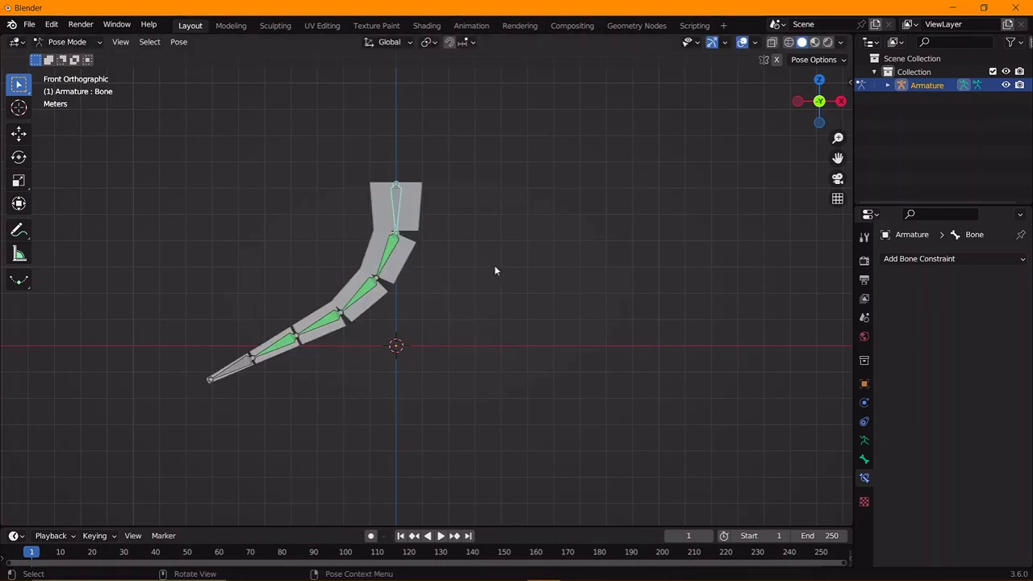
left_click_drag(508, 528, 511, 474)
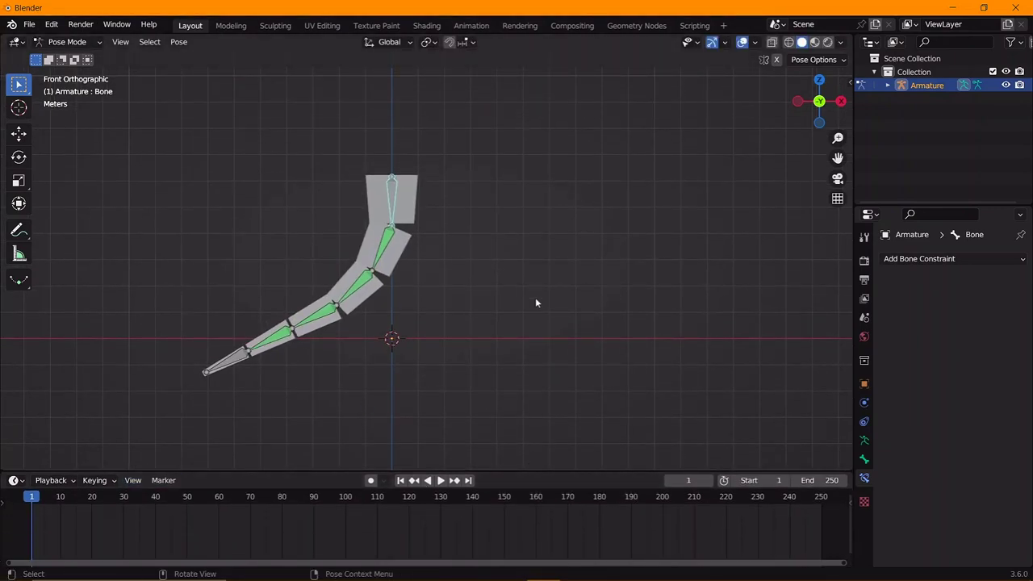
key("i")
left_click(478, 379)
Keyframe the top bone leaning one way at frame 20 and the other way at frame 40
key("r")
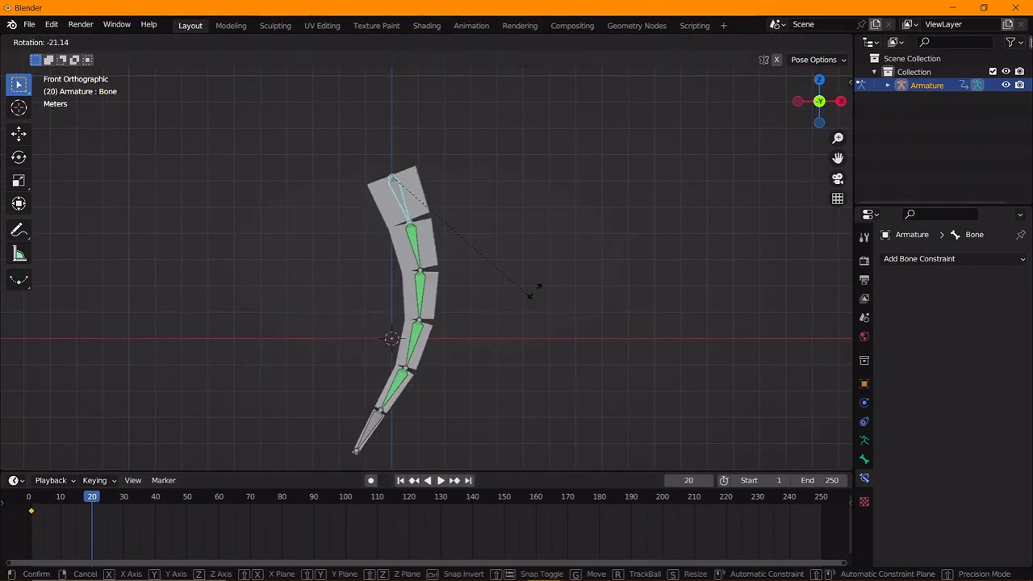
left_click(548, 226)
key("i")
left_click(548, 229)
left_click(155, 496)
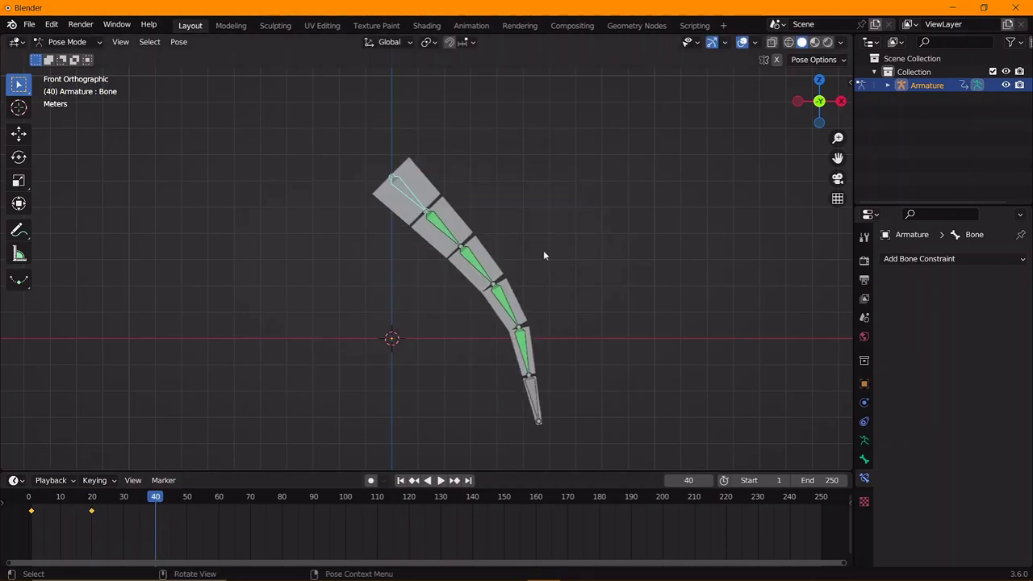
key("r")
left_click(432, 335)
key("i")
left_click(432, 336)
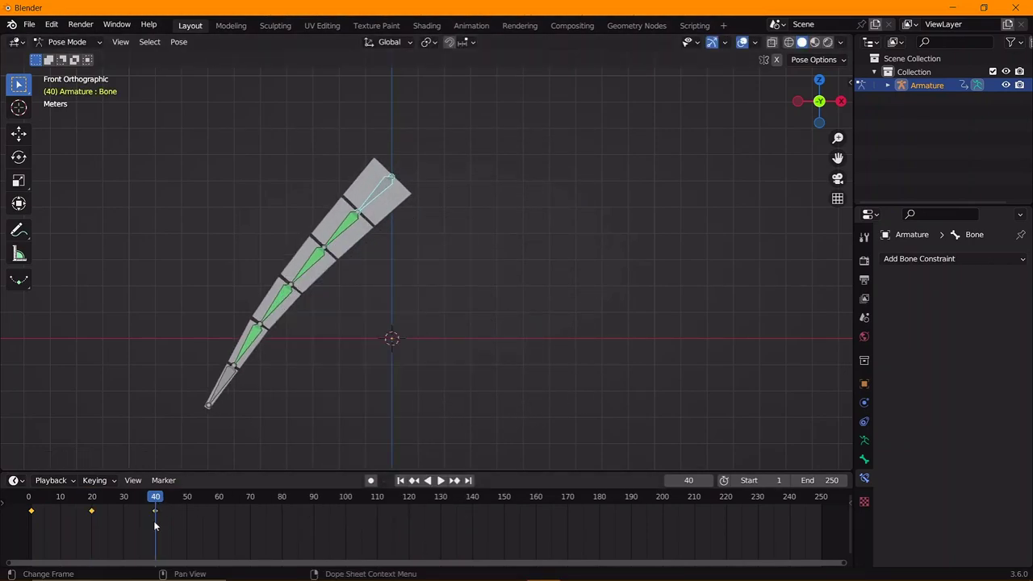
Duplicate the keyframes 40 frames later and play the animation from the start
left_click_drag(77, 494, 166, 510)
key("shift+d")
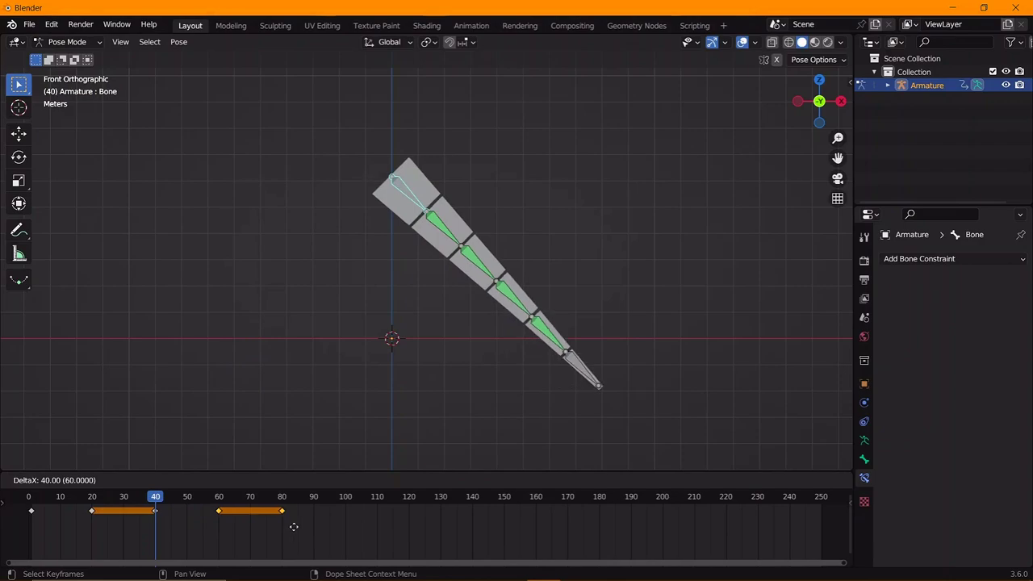
left_click(293, 526)
key("shift+Left")
key("space")
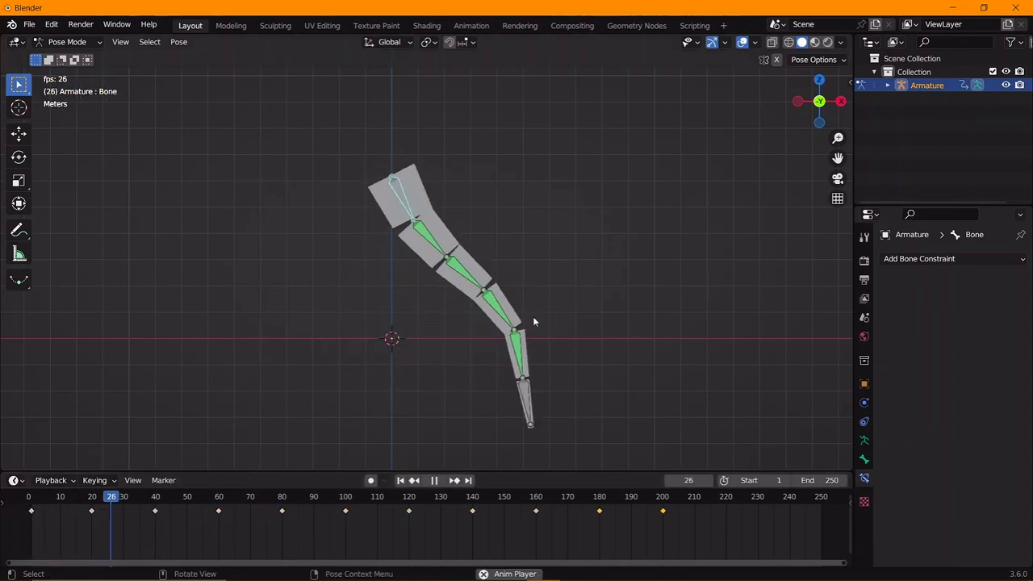
left_click(742, 43)
left_click(741, 43)
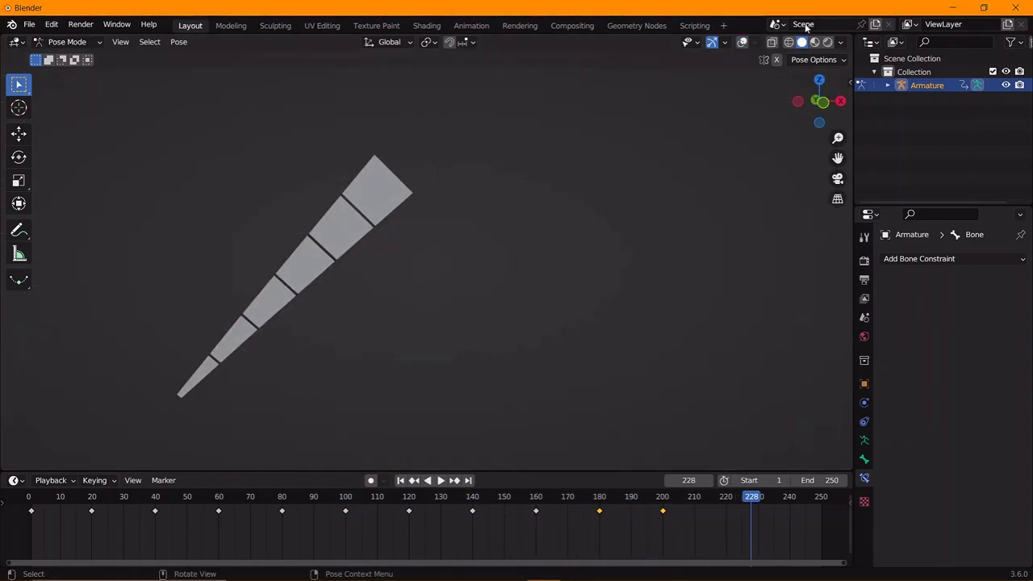
In front view, duplicate the tail rig and add a slightly smaller linked copy
middle_click_drag(376, 259, 398, 232)
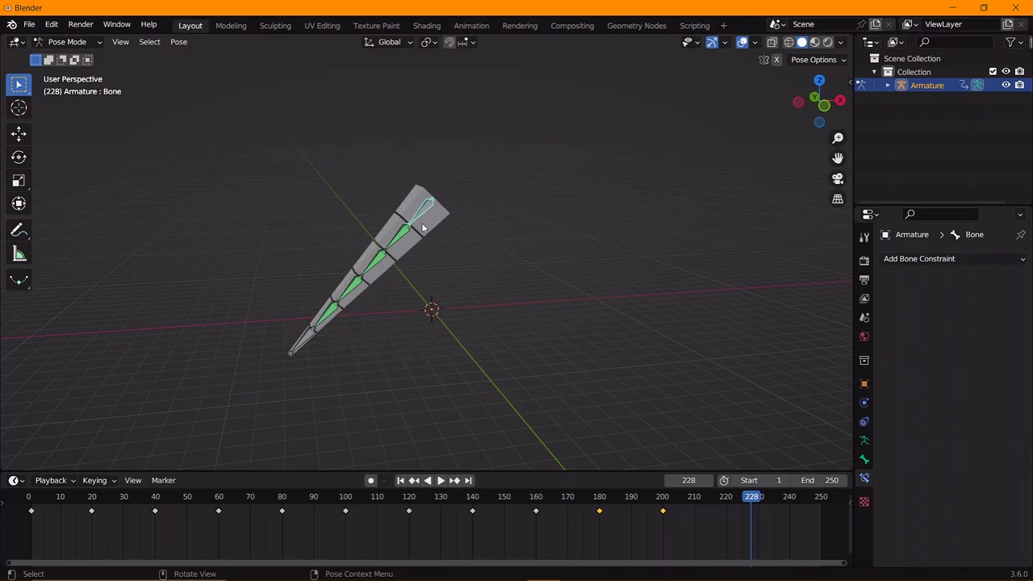
left_click(428, 218)
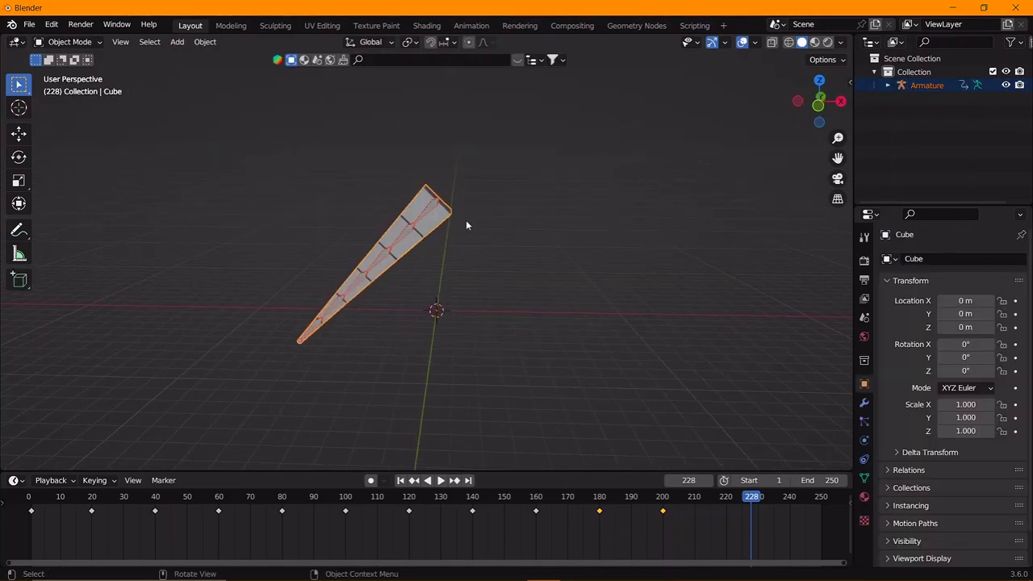
key("KP_1")
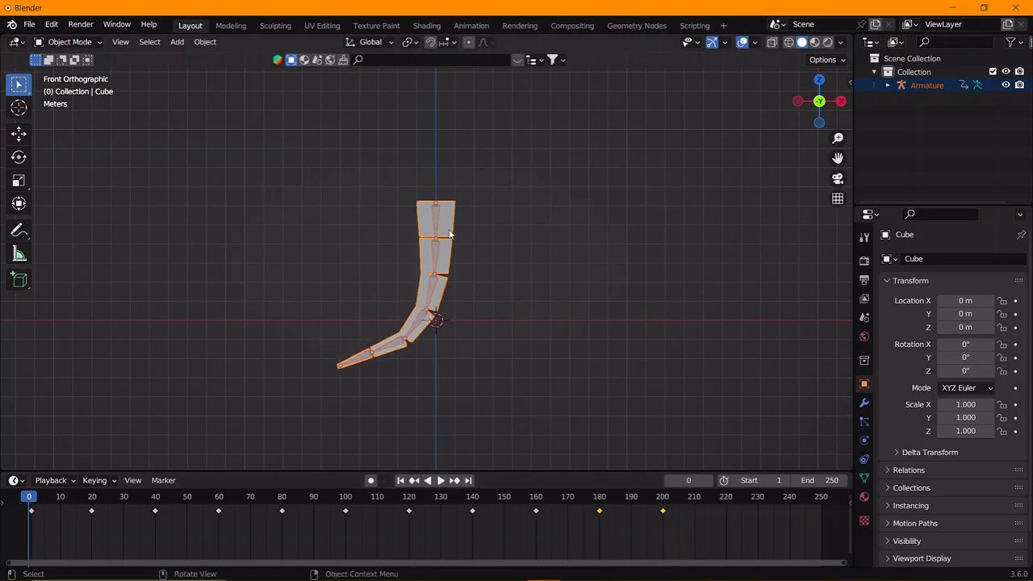
key("shift+d")
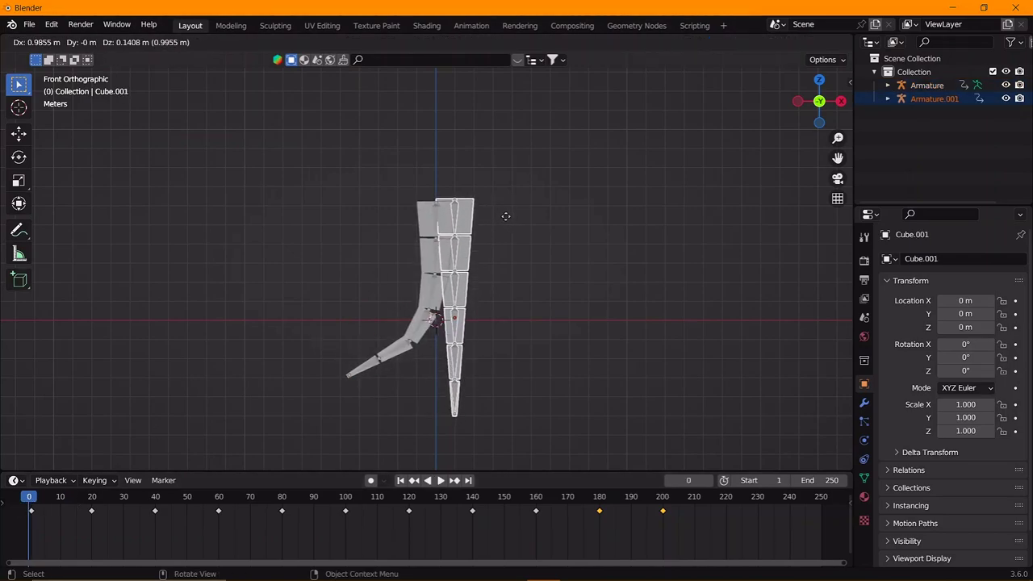
key("alt+d")
key("s")
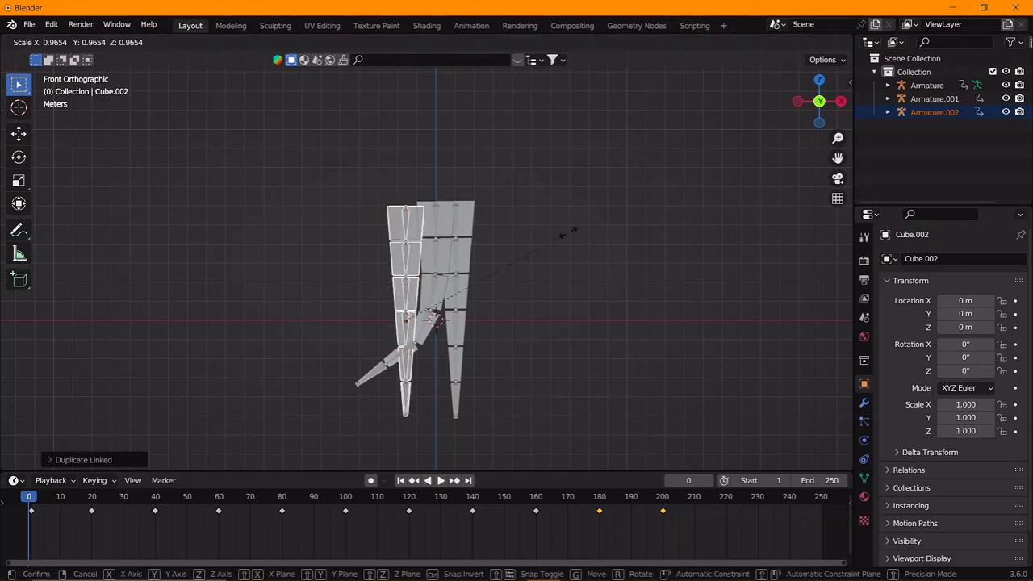
left_click(500, 243)
Shift Armature.001 sideways and play the animation to preview all three tails
left_click(456, 242)
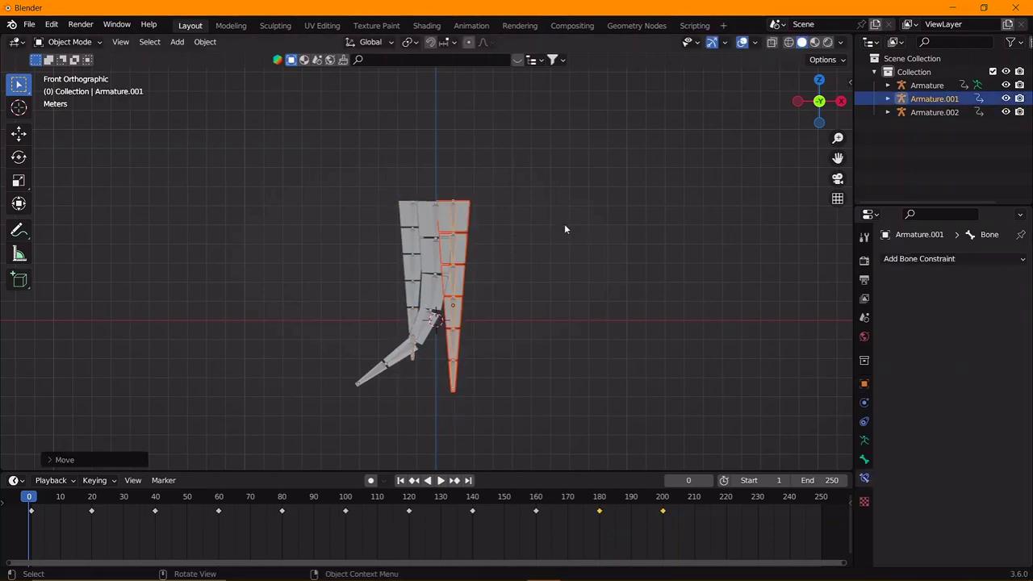
key("g")
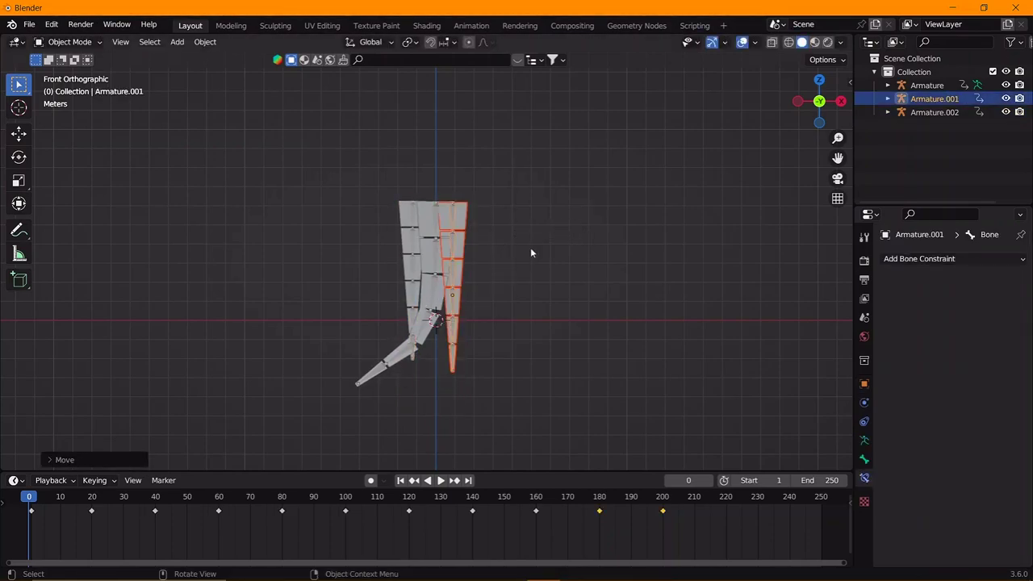
scroll(530, 252, "up", 3)
key("space")
middle_click_drag(524, 206, 555, 168)
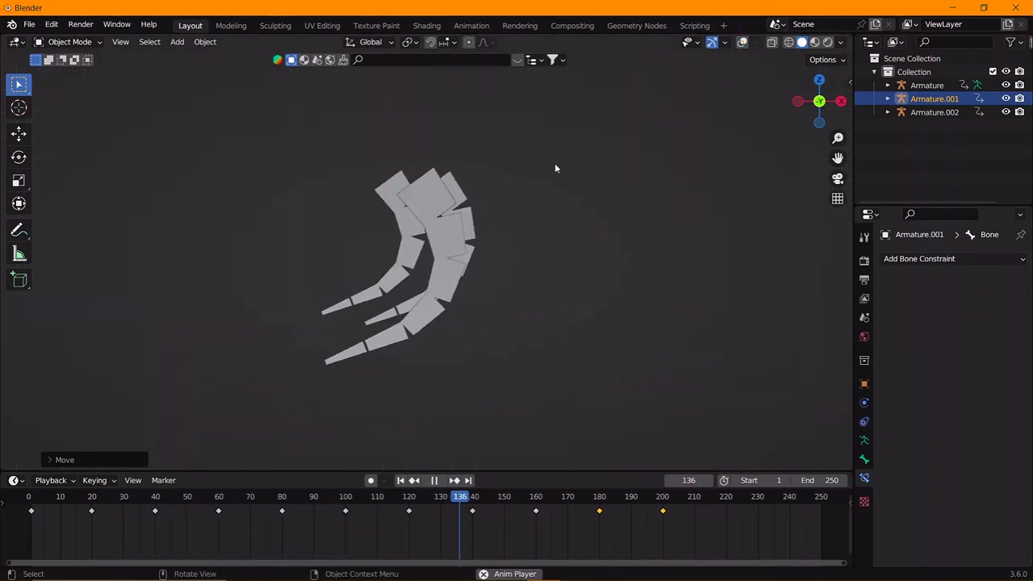
Switch the tail mesh's surface shader to Emission and raise its strength so it glows
key("space")
left_click(827, 42)
left_click(768, 104)
left_click(864, 496)
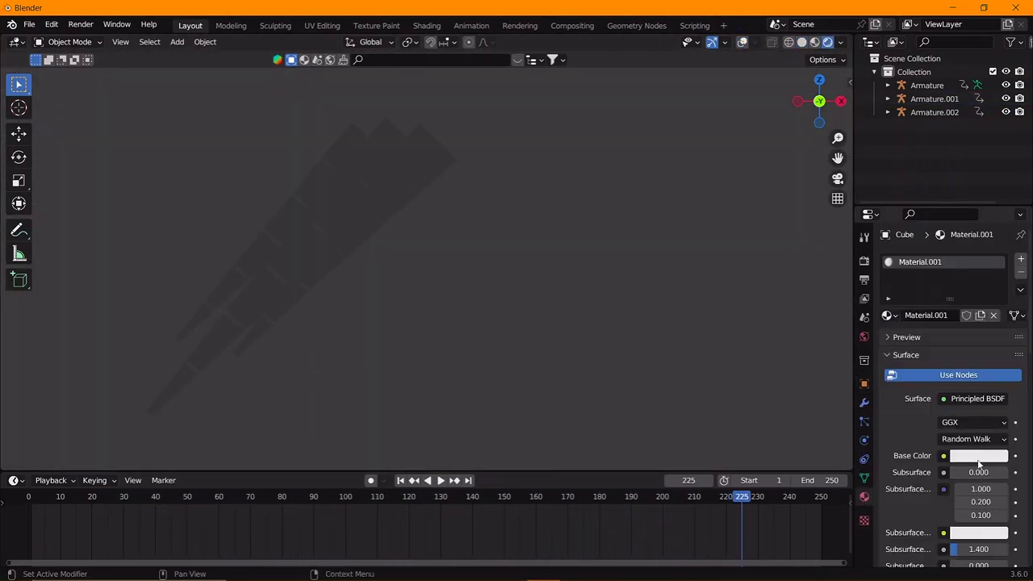
left_click(977, 398)
left_click(850, 138)
left_click_drag(979, 439, 1001, 439)
Enable ambient occlusion and bloom in Render settings and set the world background to black
left_click(864, 260)
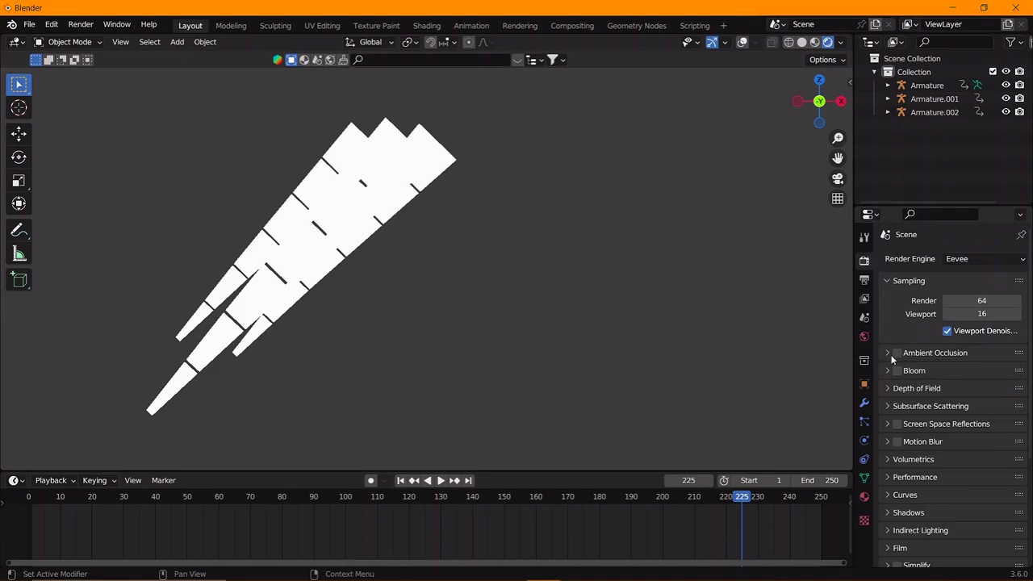
left_click_drag(896, 355, 900, 401)
left_click(864, 336)
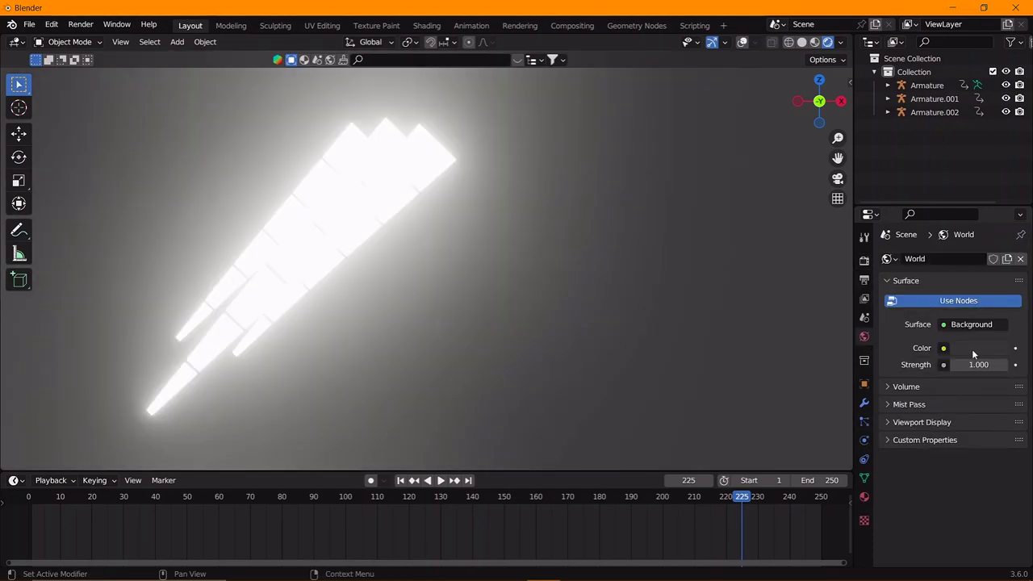
Set emission strength to 2 and drive the emission colour from a Color Ramp with adjusted stops
left_click(864, 496)
key("Return")
left_click(943, 422)
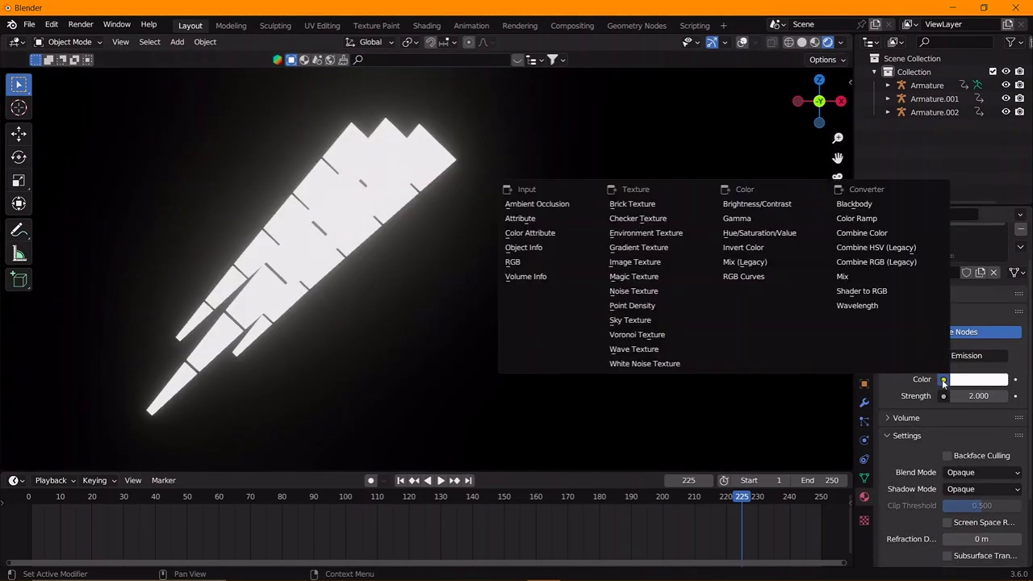
left_click(920, 219)
left_click(942, 452)
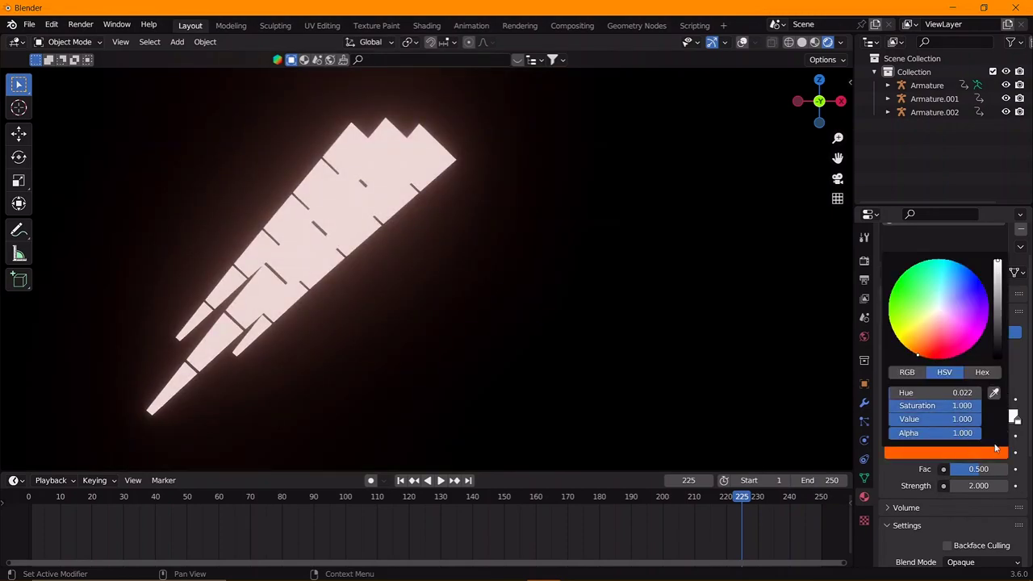
left_click_drag(1014, 419, 974, 420)
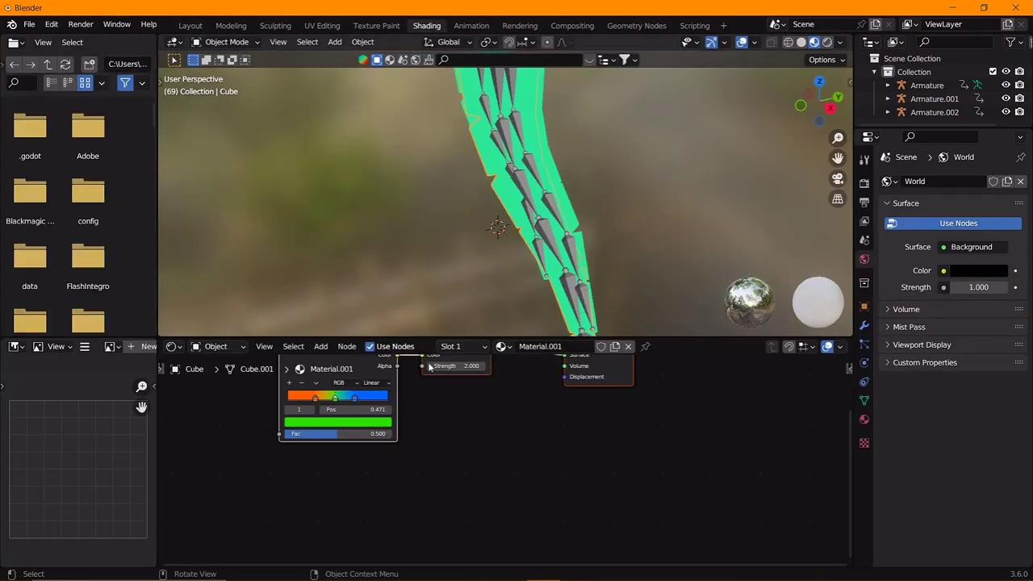
Add a Layer Weight node and drop a Mix Shader onto the emission link before Material Output
key("Home")
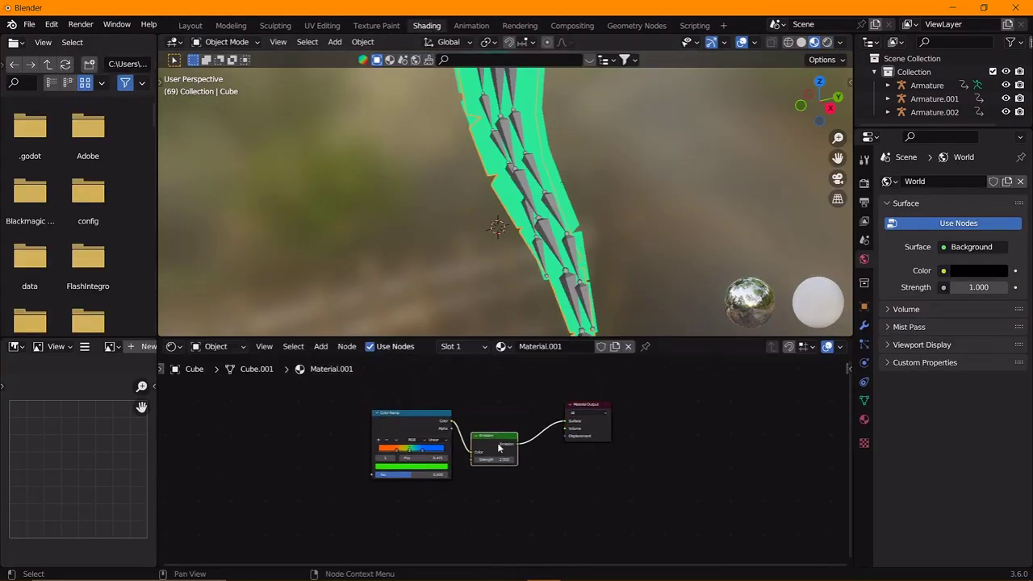
key("shift+a")
left_click(536, 280)
left_click_drag(633, 428, 732, 422)
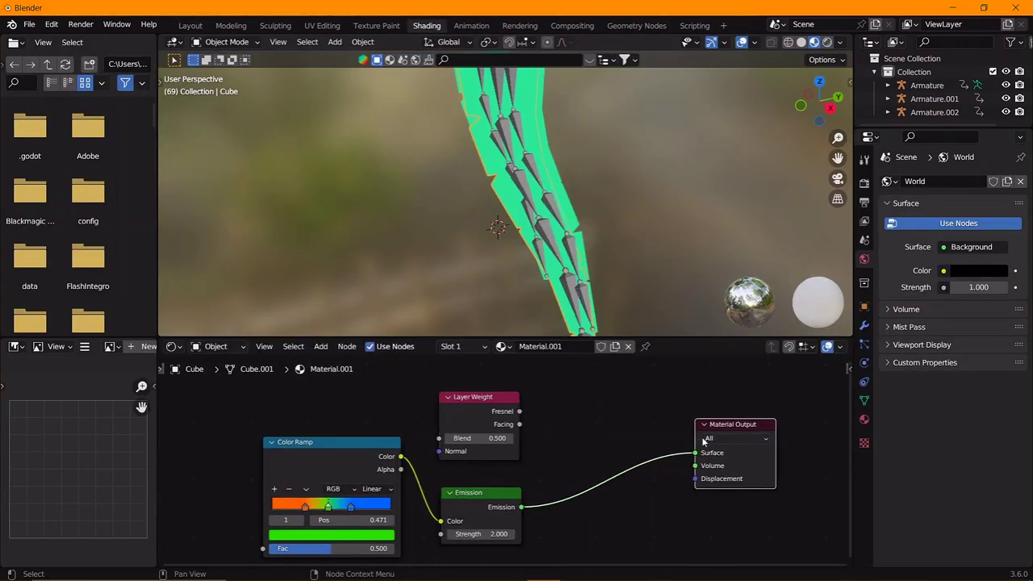
middle_click_drag(601, 379, 524, 376)
key("shift+a")
left_click(661, 347)
left_click(533, 452)
left_click_drag(442, 412, 493, 452)
In a rendered front view without overlays, connect Layer Weight Facing to the Mix Shader factor
key("KP_1")
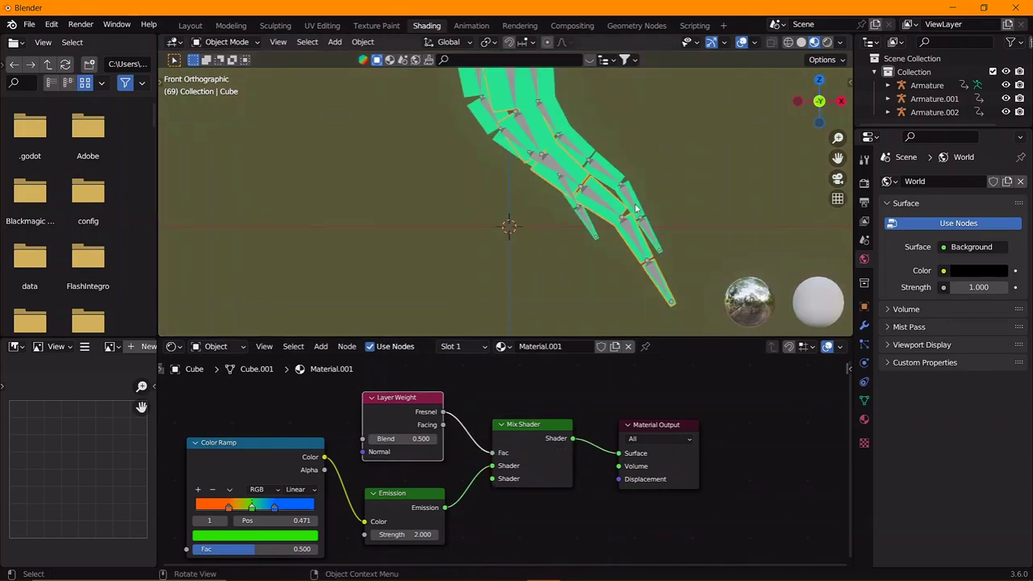
scroll(500, 201, "up", 3)
left_click(741, 42)
left_click(827, 42)
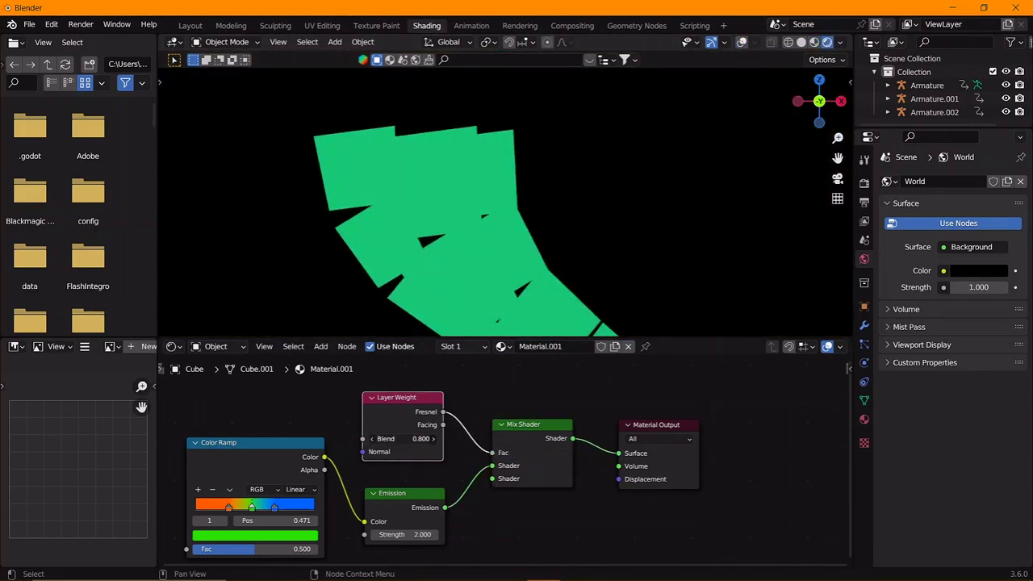
left_click_drag(490, 454, 496, 460)
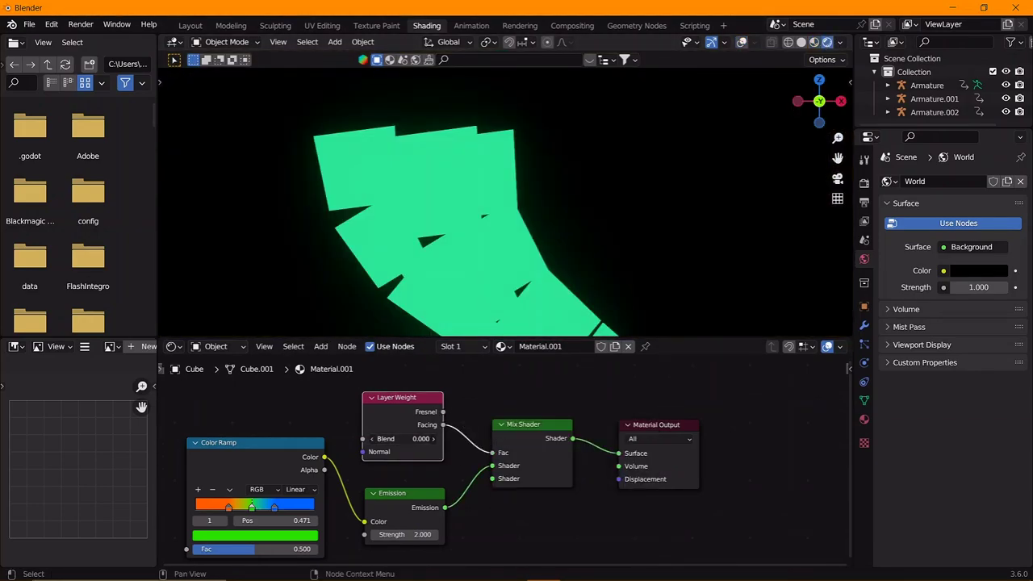
left_click_drag(403, 438, 436, 438)
Set Layer Weight Blend to 0.500, plug Emission into the second shader input, and preview the glow
key("ctrl+z")
key("Home")
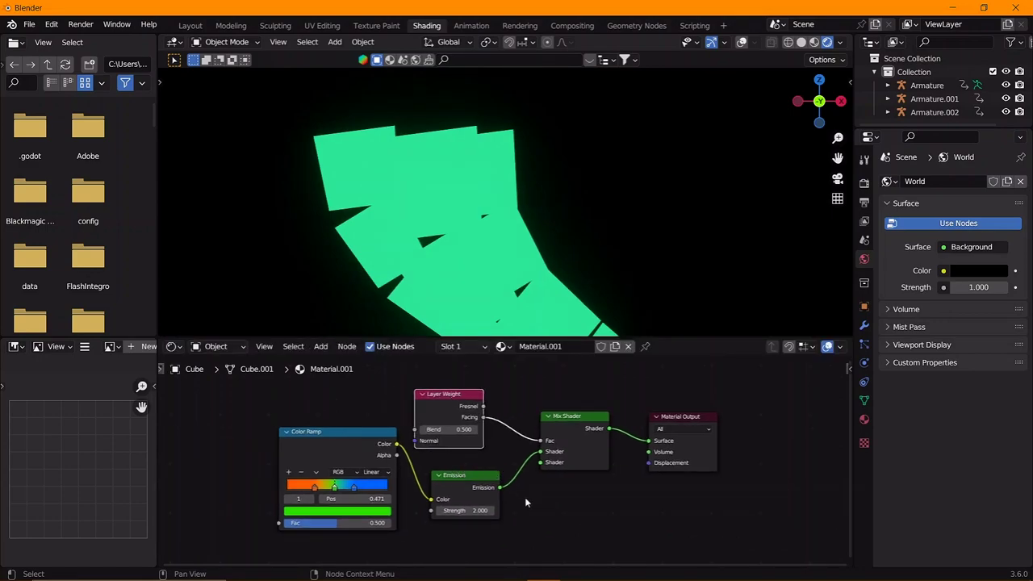
left_click_drag(550, 468, 549, 462)
left_click_drag(452, 430, 484, 429)
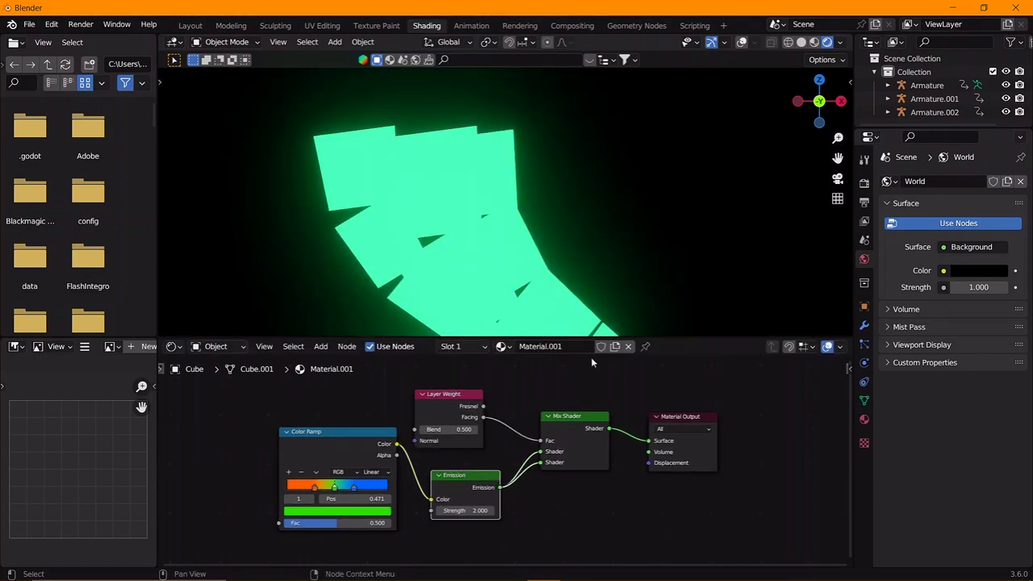
key("space")
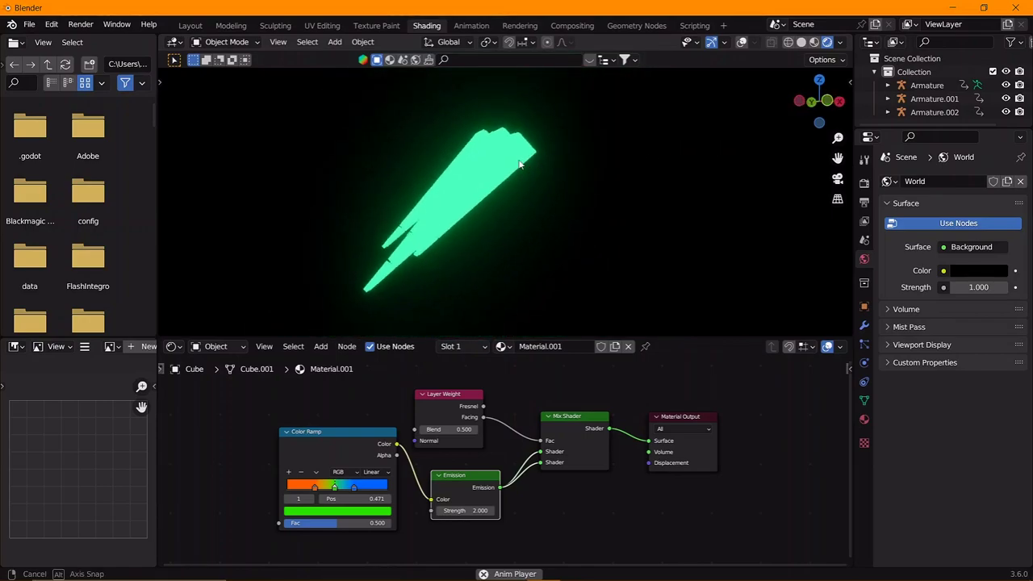
Back in Layout, make linked copies of the three tails (Armature.003–.005) and rotate them around Z
left_click(191, 25)
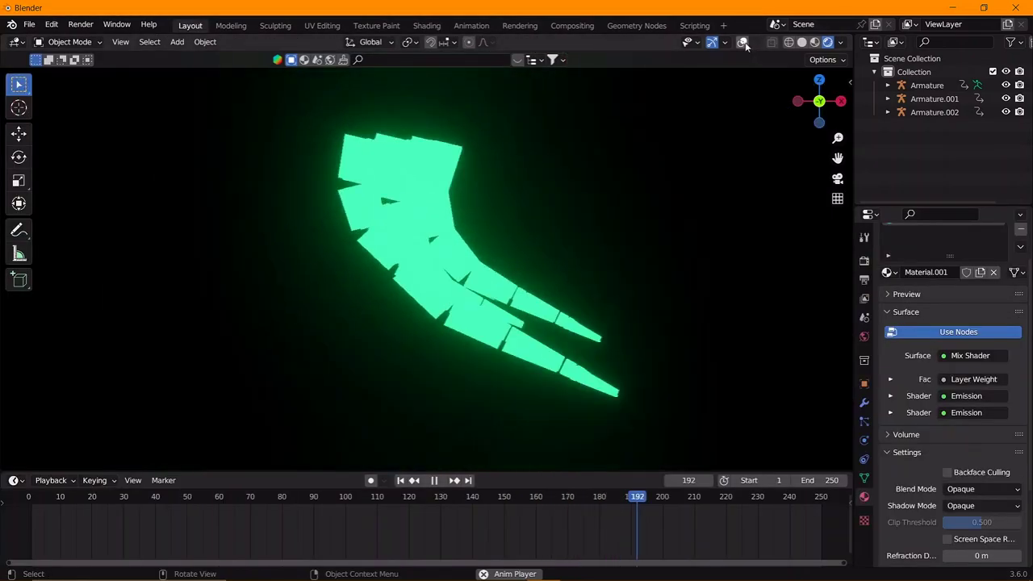
left_click(743, 42)
key("space")
key("alt+d")
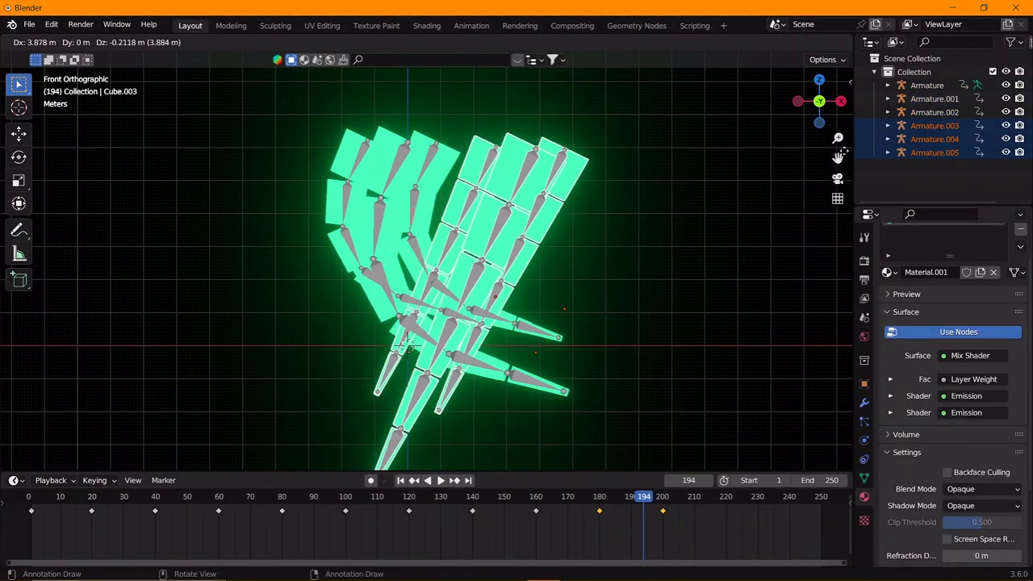
key("r")
key("z")
left_click(525, 201)
key("r")
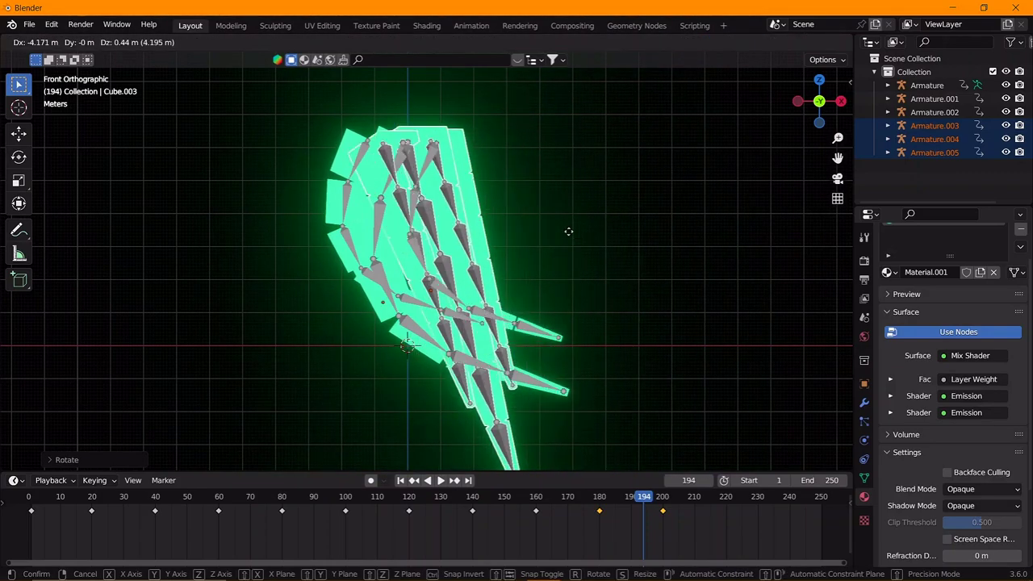
left_click(567, 231)
Move the copied tails to mirror the originals, forming a symmetric cluster while the animation plays
key("space")
left_click(742, 42)
mouse_move(489, 233)
middle_mouse_down()
mouse_move(647, 223)
mouse_move(334, 242)
middle_mouse_up()
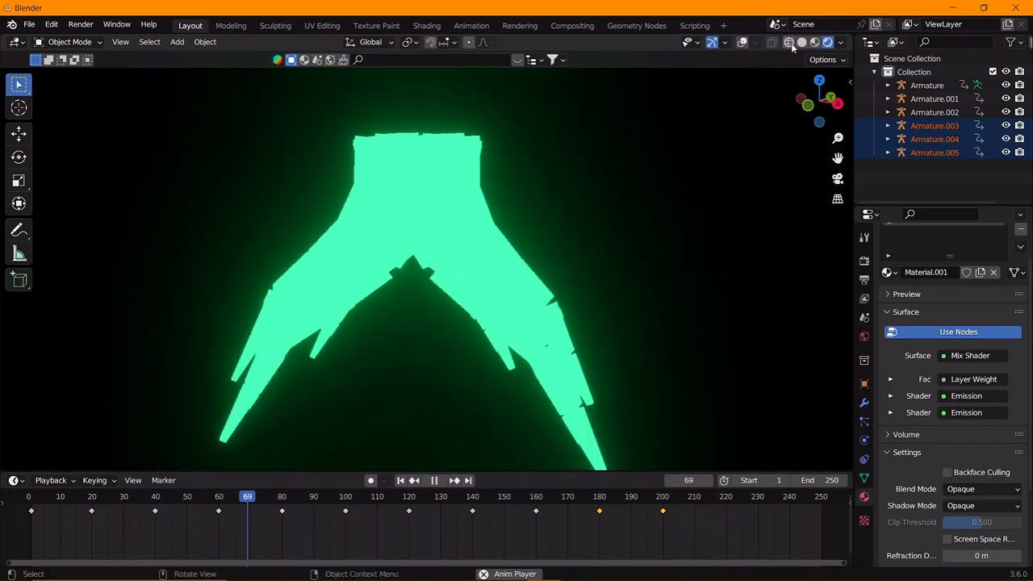
key("g")
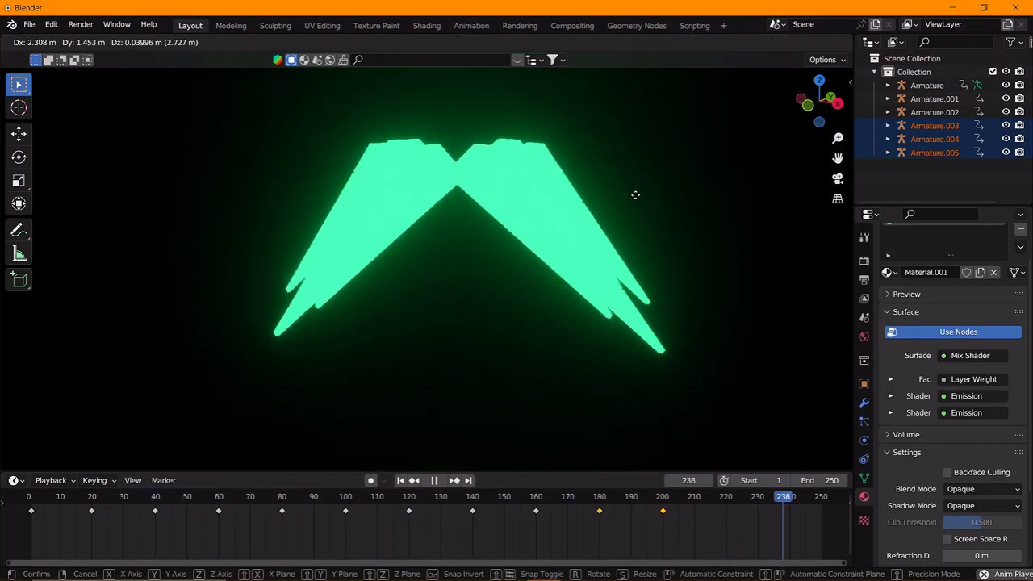
left_click(686, 142)
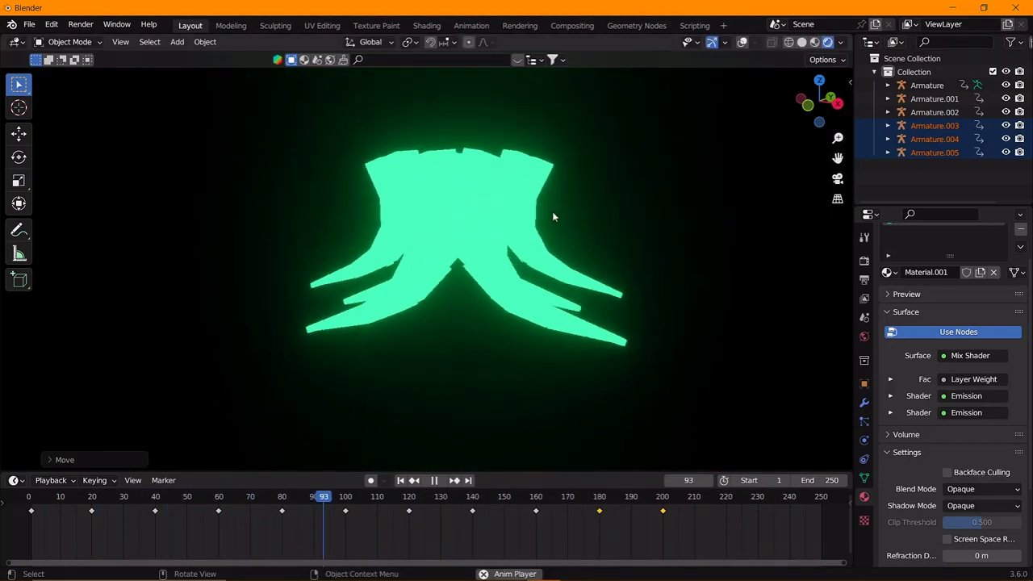